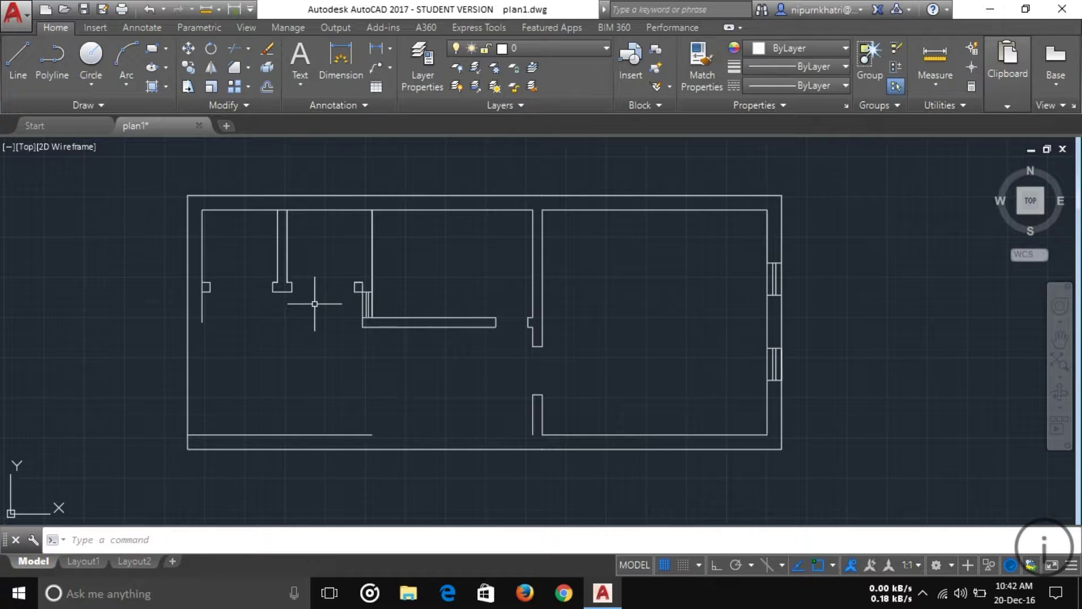
# - Move the entire floor plan slightly up and to the left, using its lower-right outer corner as the base point
pyautogui.click(189, 49)
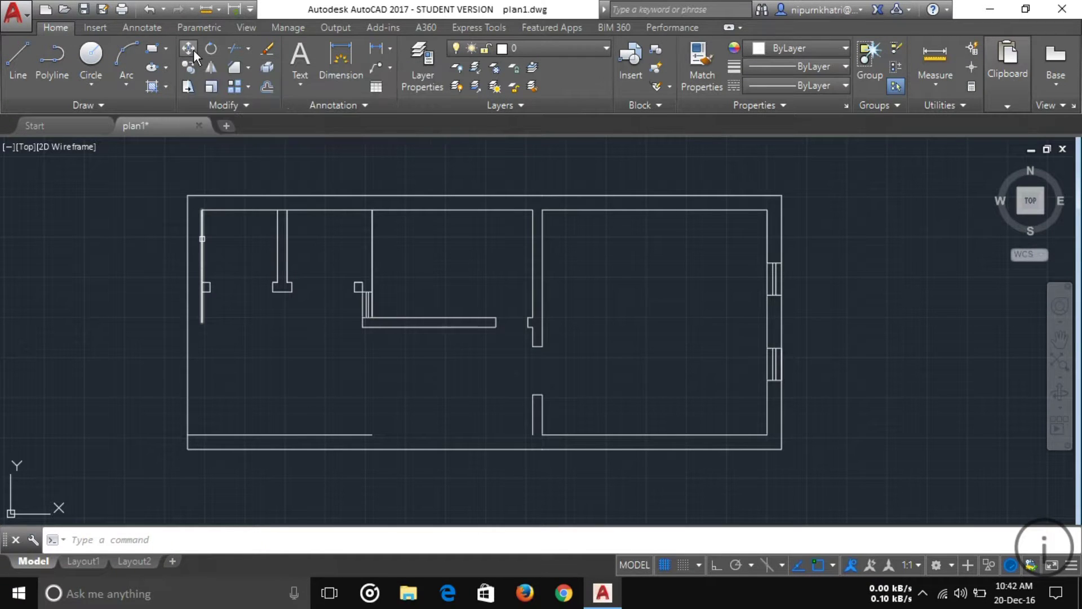
pyautogui.click(164, 164)
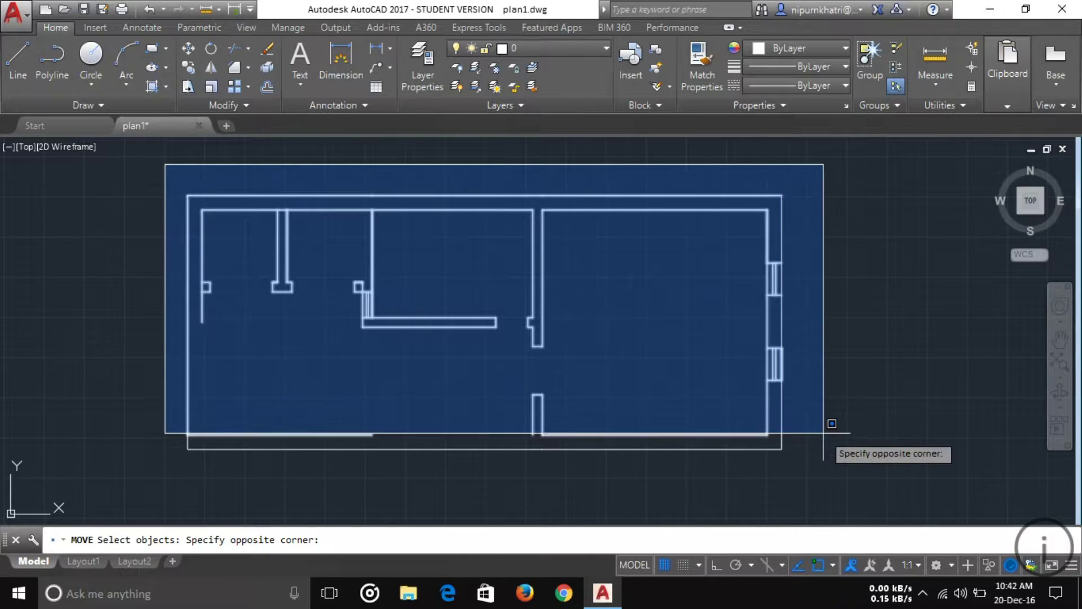
pyautogui.click(805, 482)
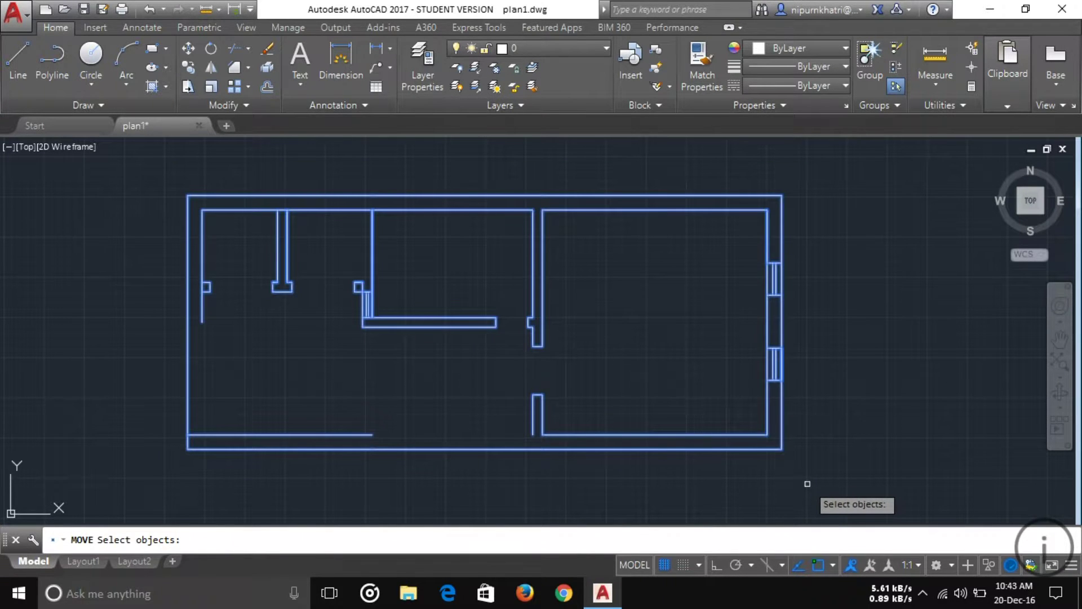
pyautogui.press('Return')
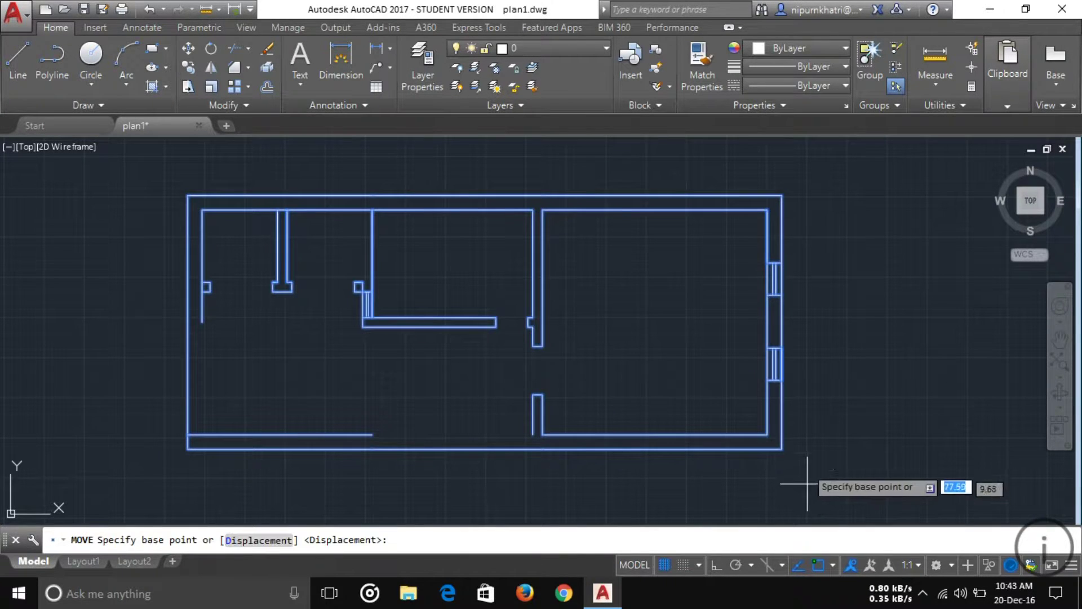
pyautogui.click(782, 449)
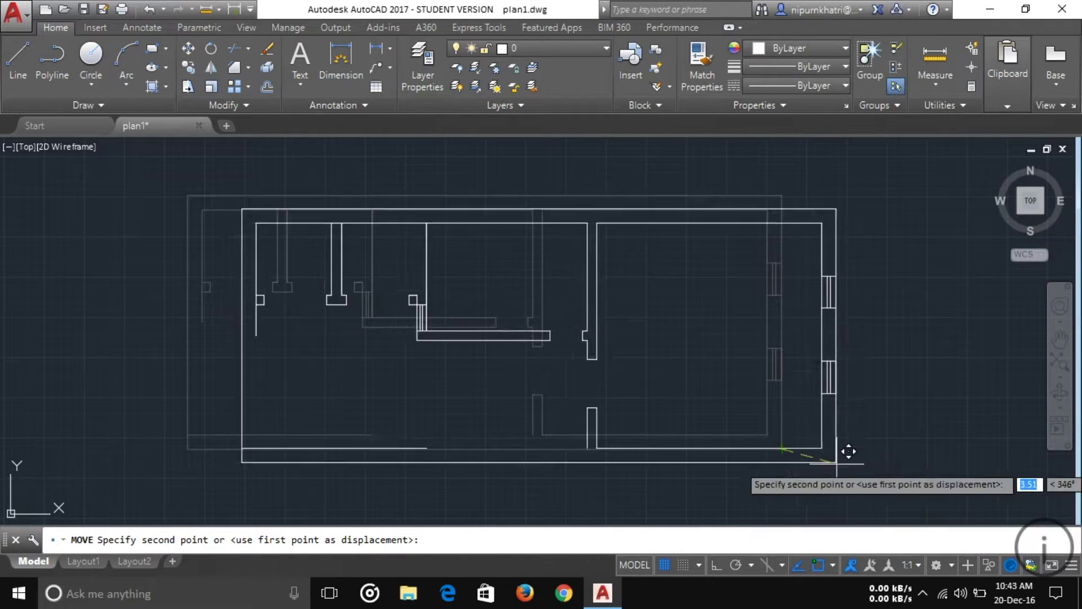
pyautogui.click(753, 418)
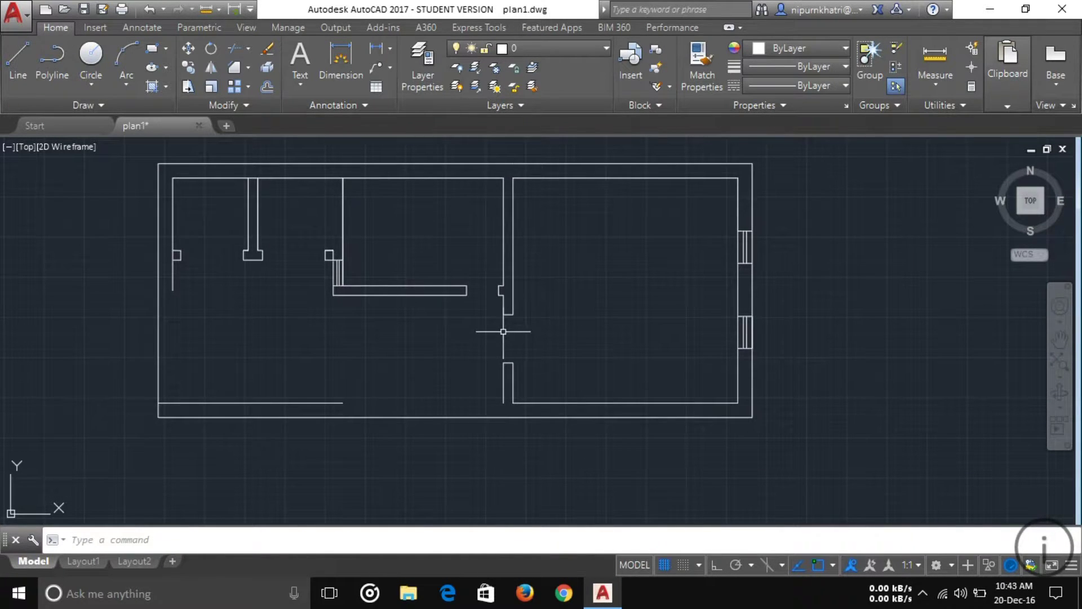
# - Try to rotate the entire floor plan about its lower-right outer corner
pyautogui.moveTo(500, 331); pyautogui.dragTo(538, 368, button='middle')
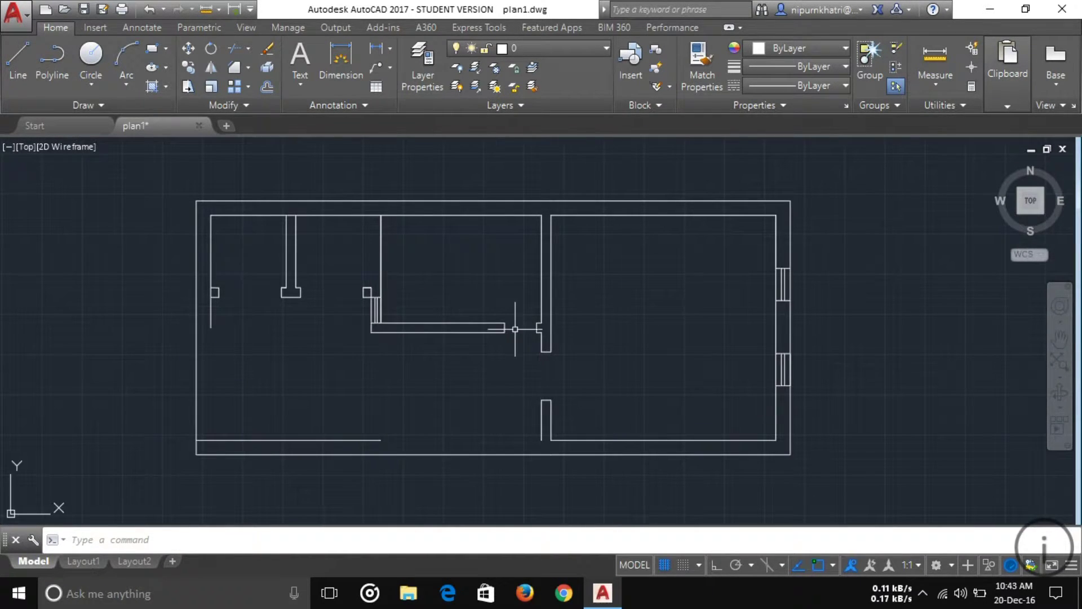
pyautogui.click(211, 48)
pyautogui.click(846, 498)
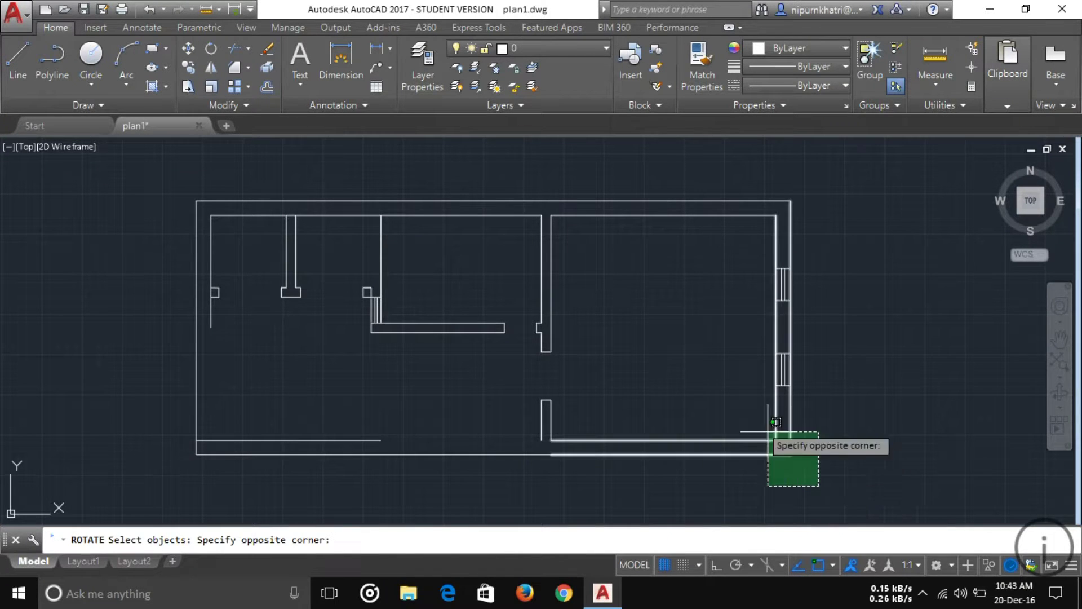
pyautogui.click(173, 173)
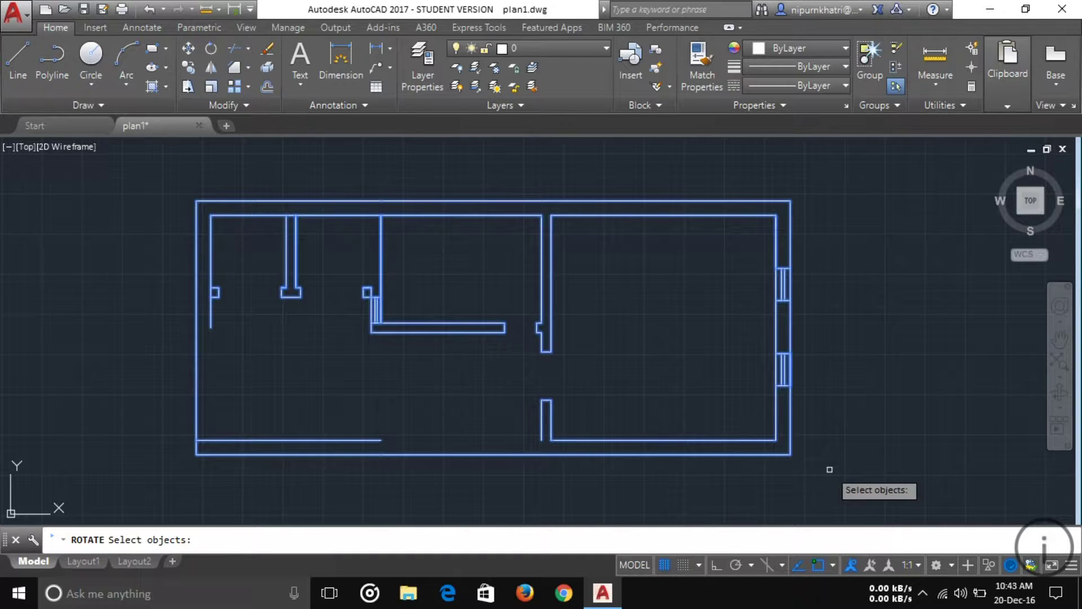
pyautogui.press('Return')
pyautogui.click(790, 455)
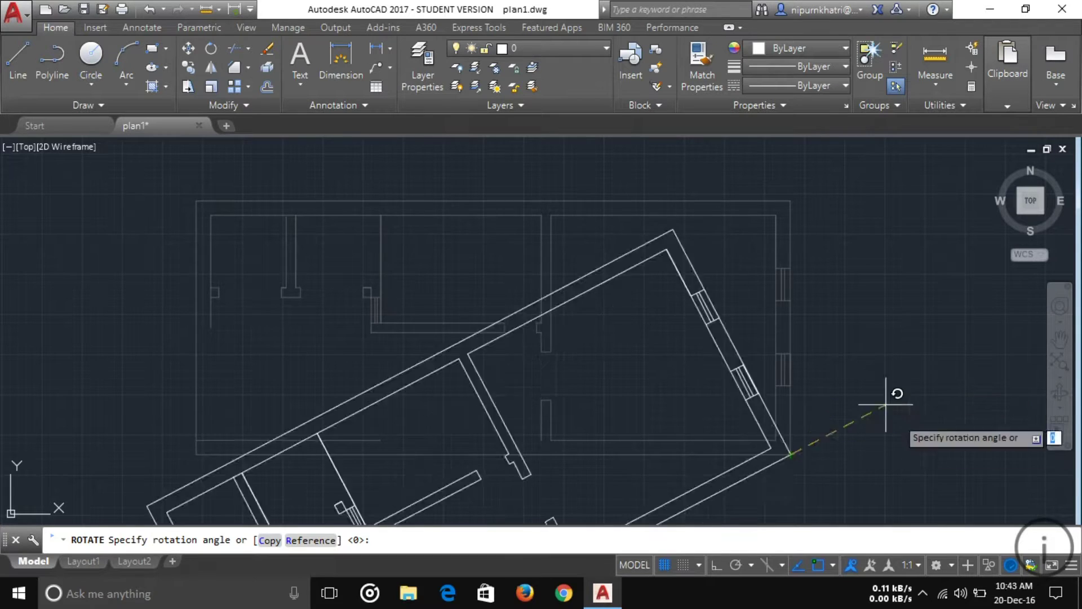
pyautogui.click(923, 444)
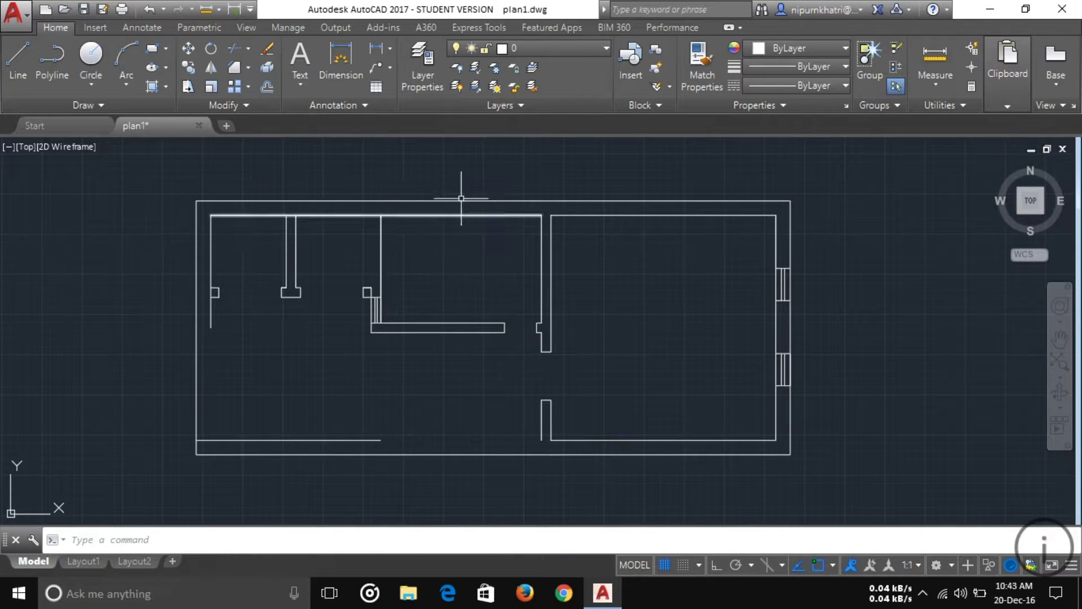
# - Using all objects as cutting edges, trim the upper inner wall line across the double partition's top and from there to the next vertical wall
pyautogui.click(247, 50)
pyautogui.click(257, 67)
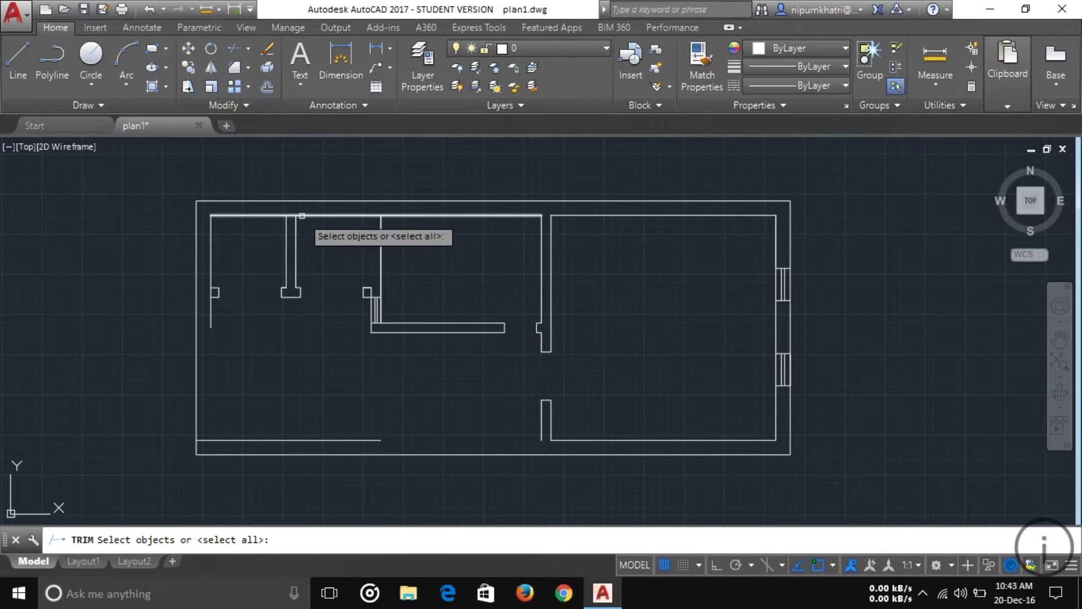
pyautogui.scroll(3, 282, 212)
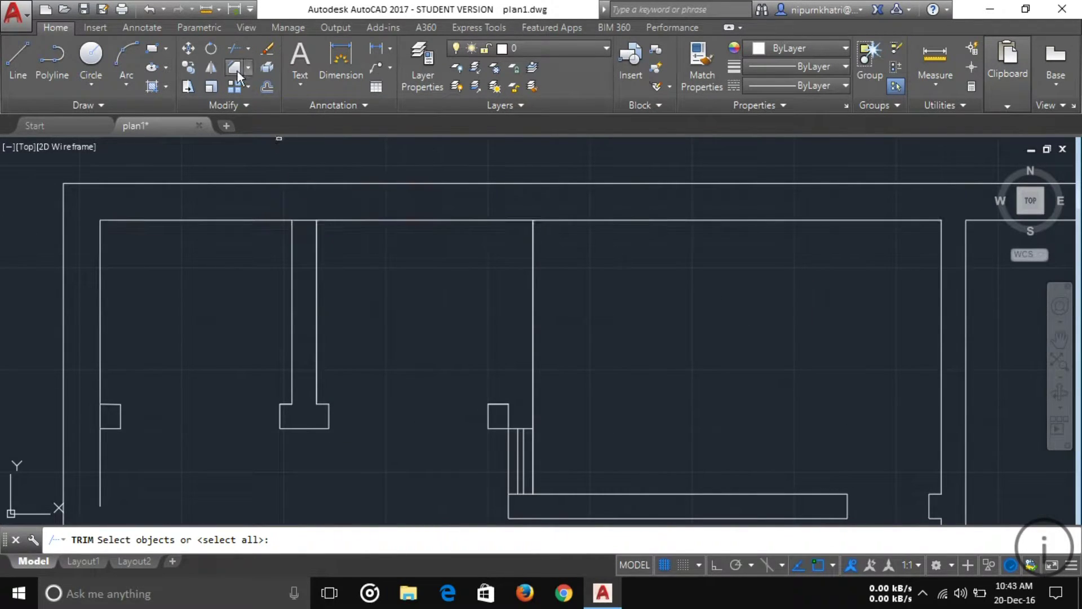
pyautogui.press('Return')
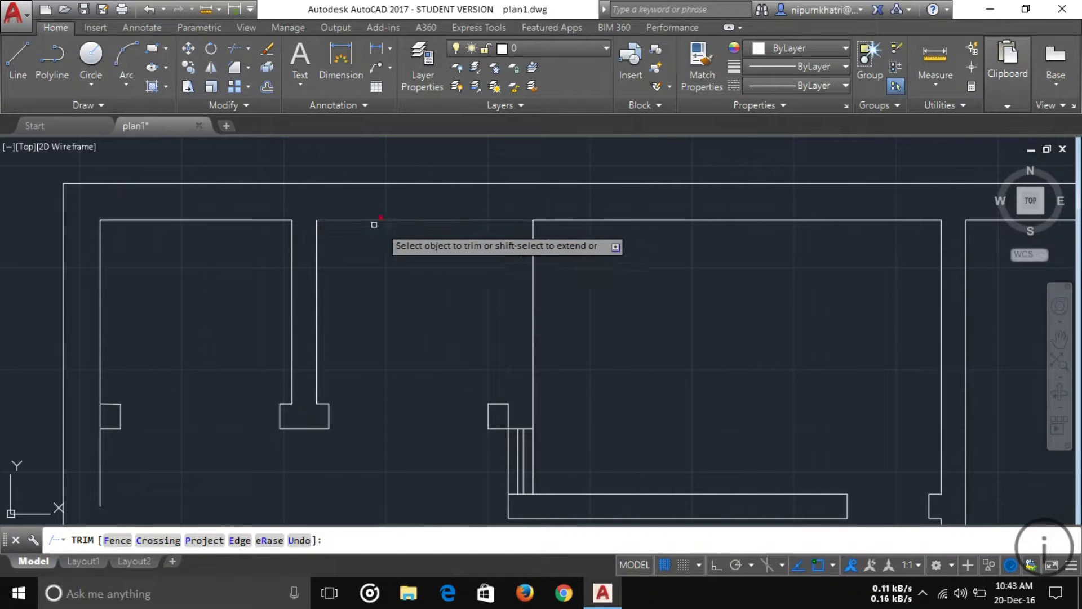
# - Extend the short lower-left inner wall line to the left edge of the lower partition stub between the rooms
pyautogui.scroll(-2, 344, 274)
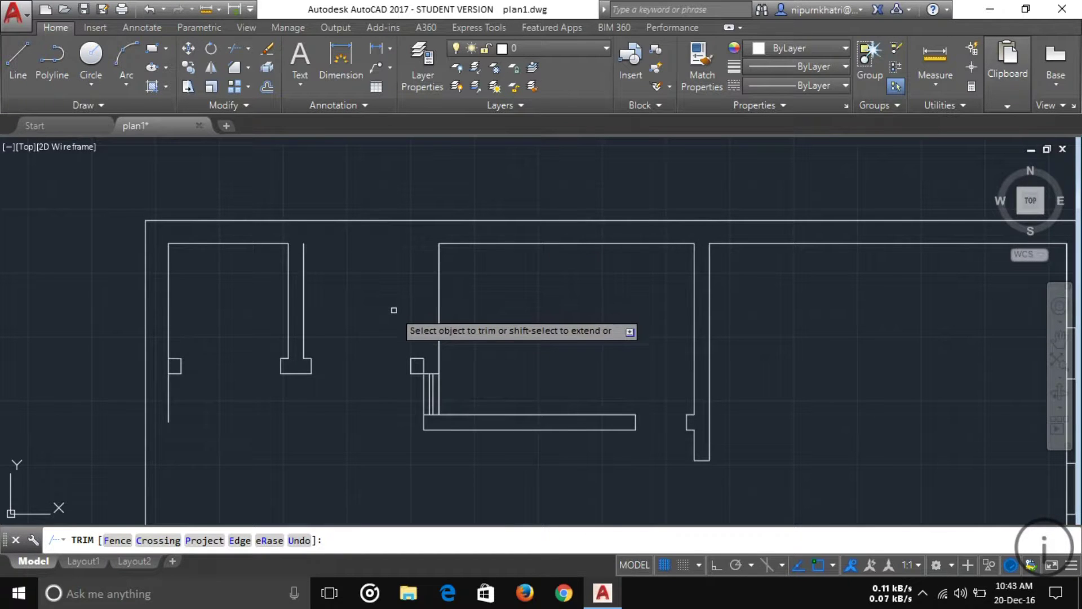
pyautogui.moveTo(394, 309)
pyautogui.mouseDown(button='middle')
pyautogui.moveTo(425, 267)
pyautogui.moveTo(360, 250)
pyautogui.mouseUp(button='middle')
pyautogui.scroll(-2, 376, 257)
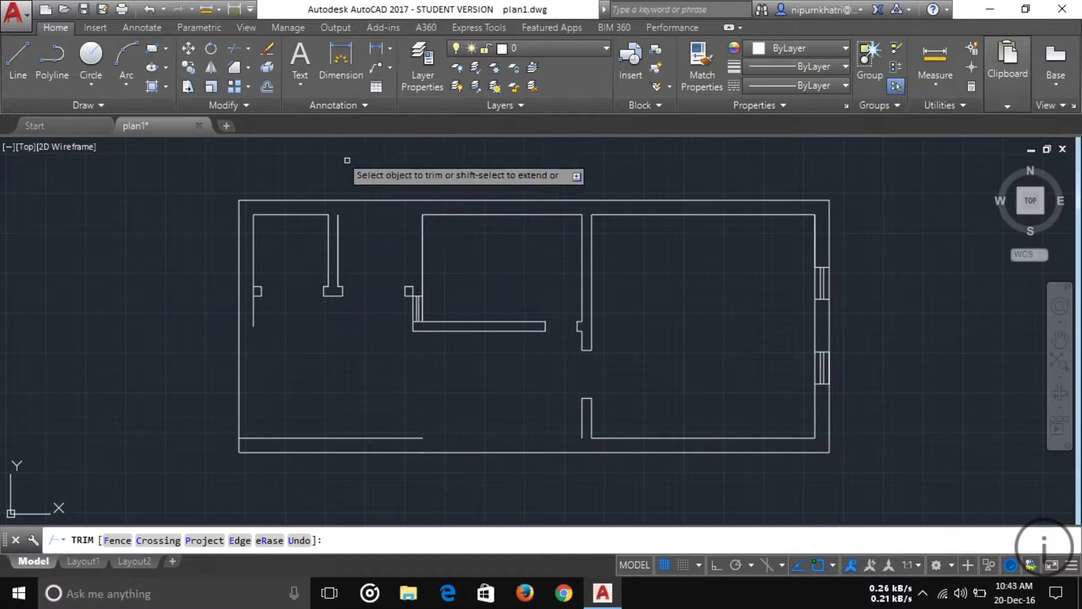
pyautogui.click(252, 47)
pyautogui.click(261, 103)
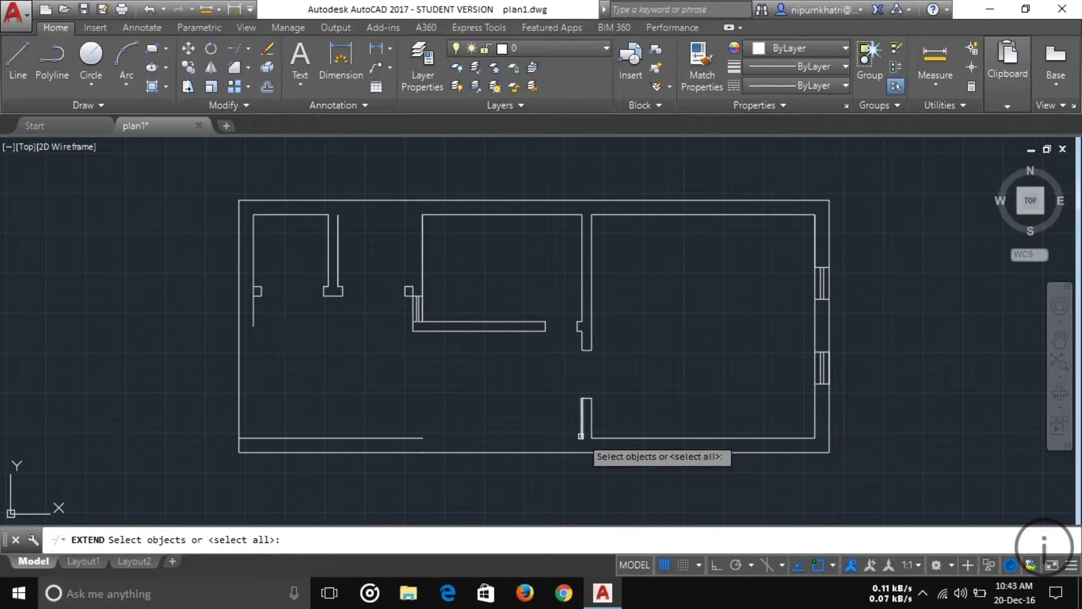
pyautogui.click(403, 439)
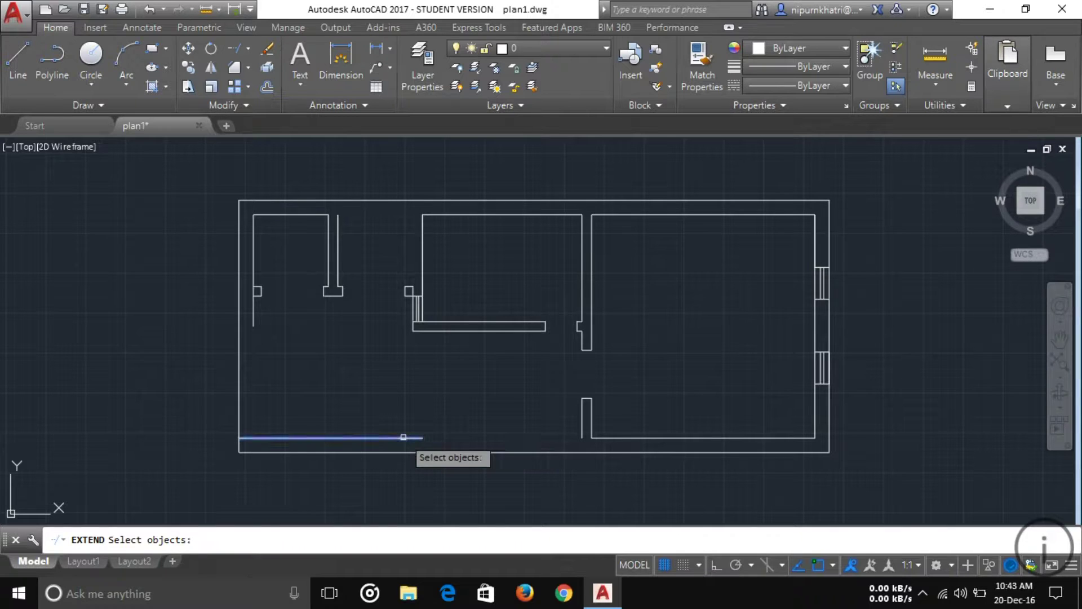
pyautogui.click(583, 427)
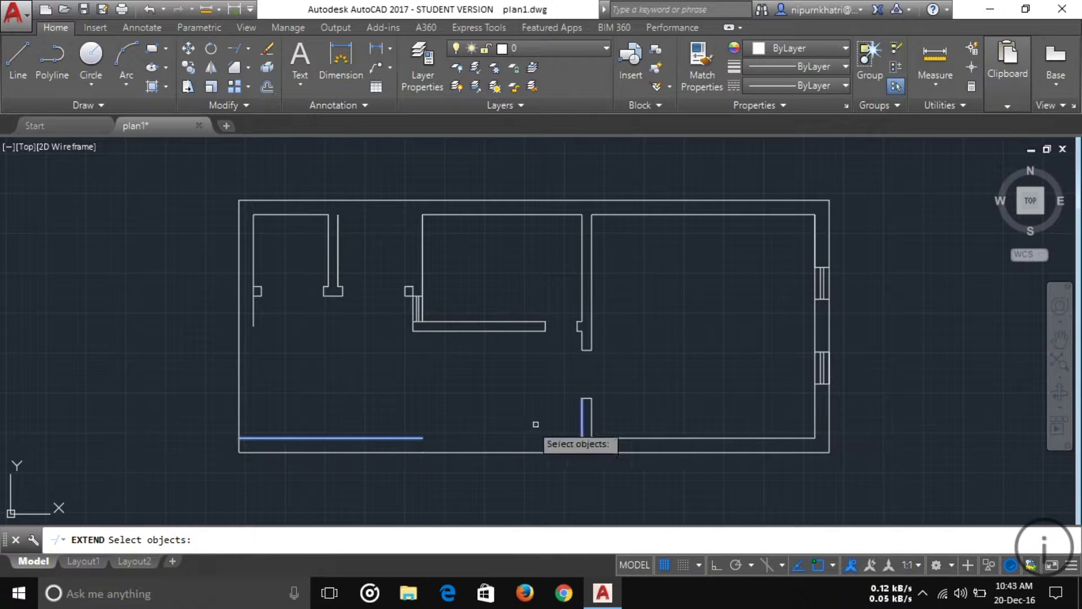
pyautogui.press('Return')
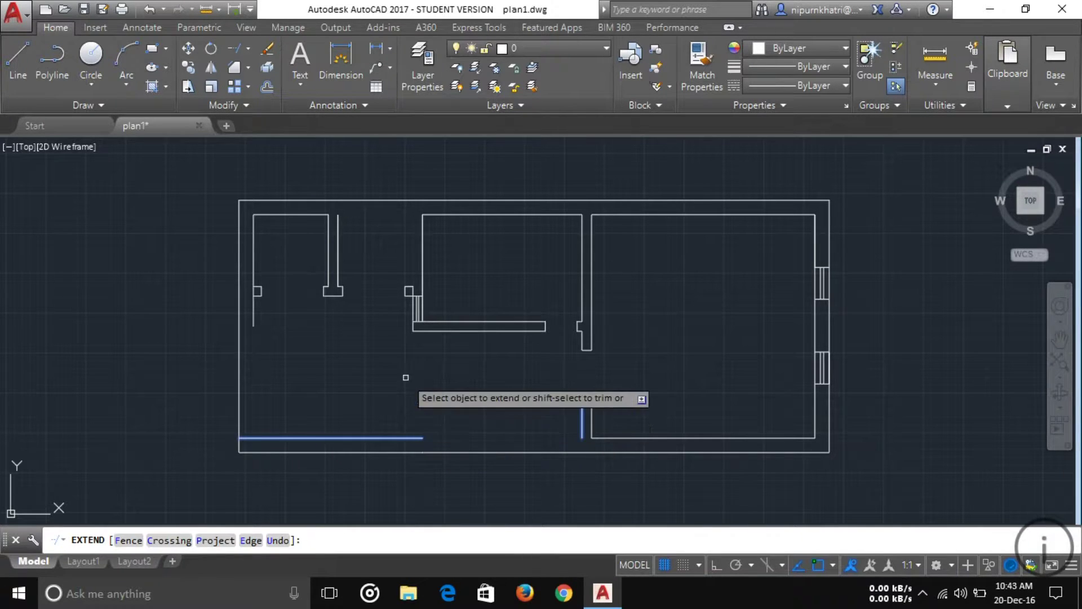
pyautogui.click(403, 436)
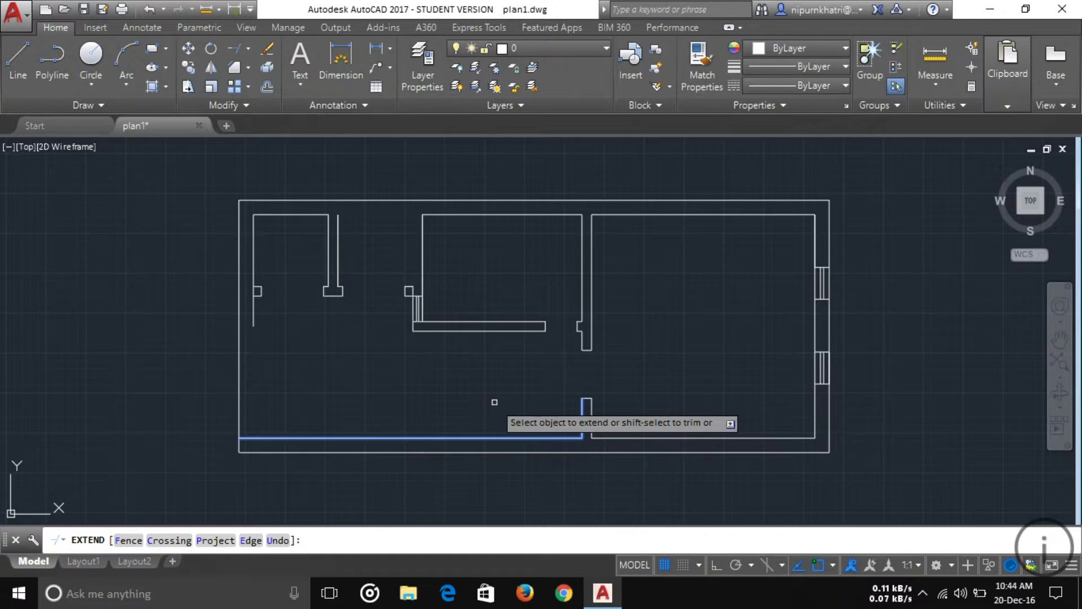
pyautogui.press('Return')
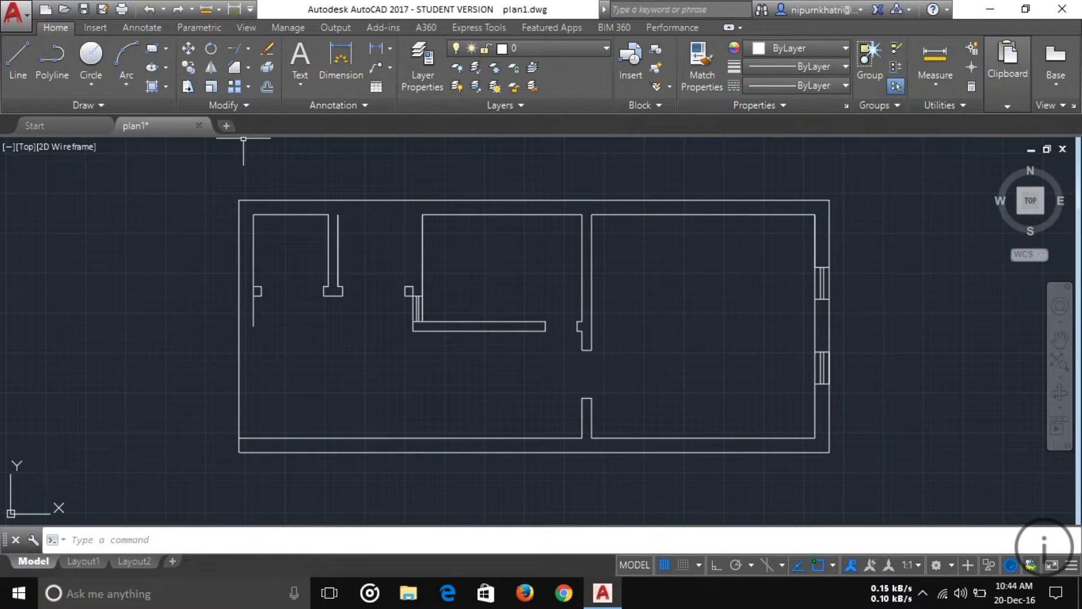
# - Mirror the whole floor plan across a vertical line to its right, keeping the source objects
pyautogui.scroll(-2, 393, 286)
pyautogui.moveTo(391, 295)
pyautogui.mouseDown(button='middle')
pyautogui.moveTo(341, 301)
pyautogui.moveTo(242, 346)
pyautogui.mouseUp(button='middle')
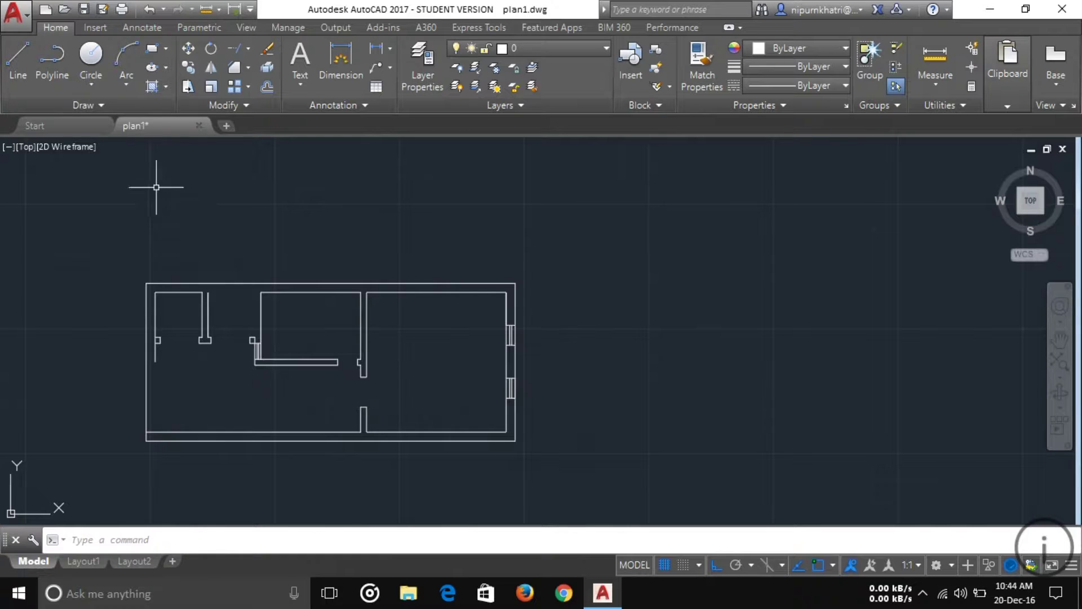
pyautogui.click(210, 67)
pyautogui.moveTo(544, 475)
pyautogui.mouseDown()
pyautogui.moveTo(512, 430)
pyautogui.moveTo(435, 363)
pyautogui.moveTo(615, 478)
pyautogui.mouseUp()
pyautogui.click(578, 485)
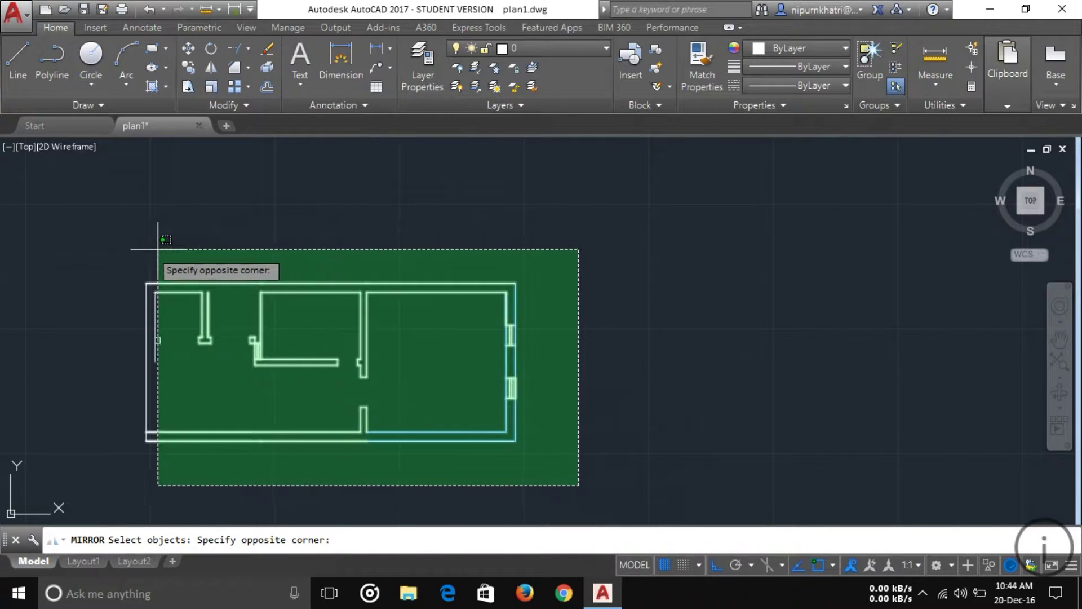
pyautogui.click(131, 232)
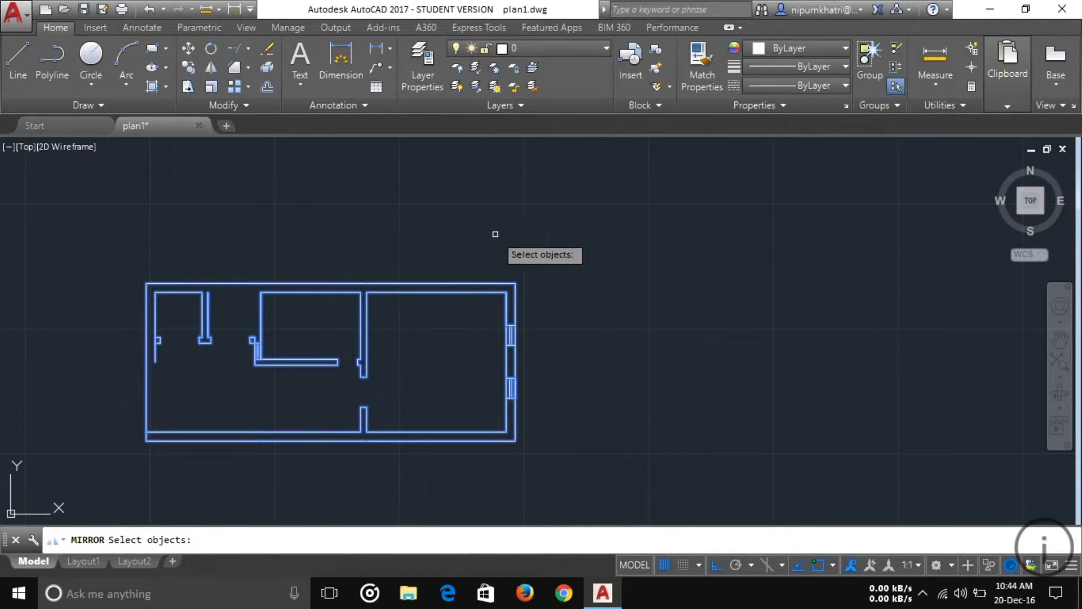
pyautogui.press('Return')
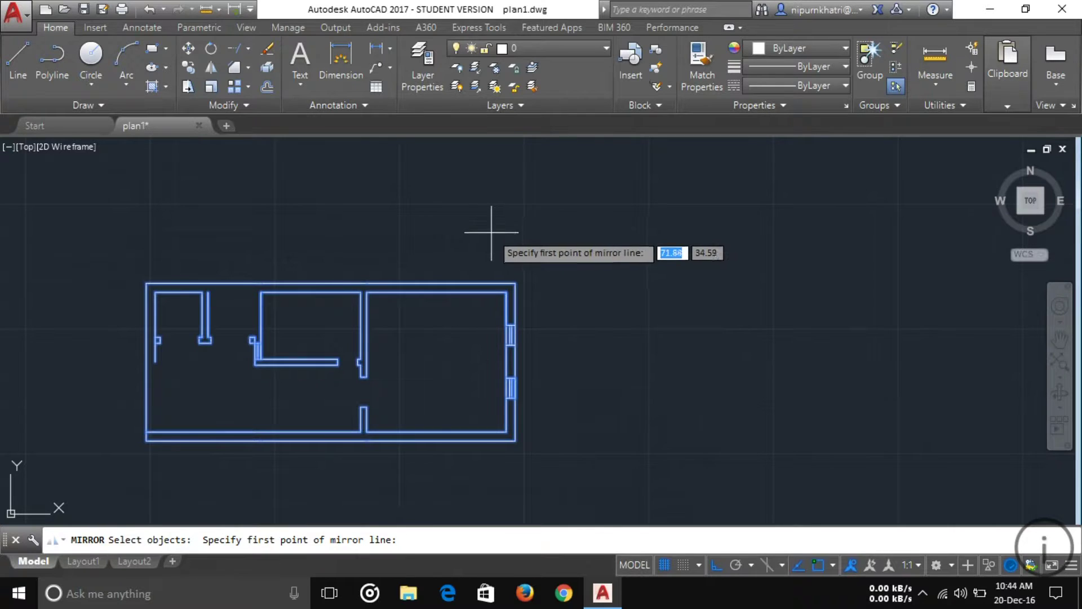
pyautogui.click(576, 198)
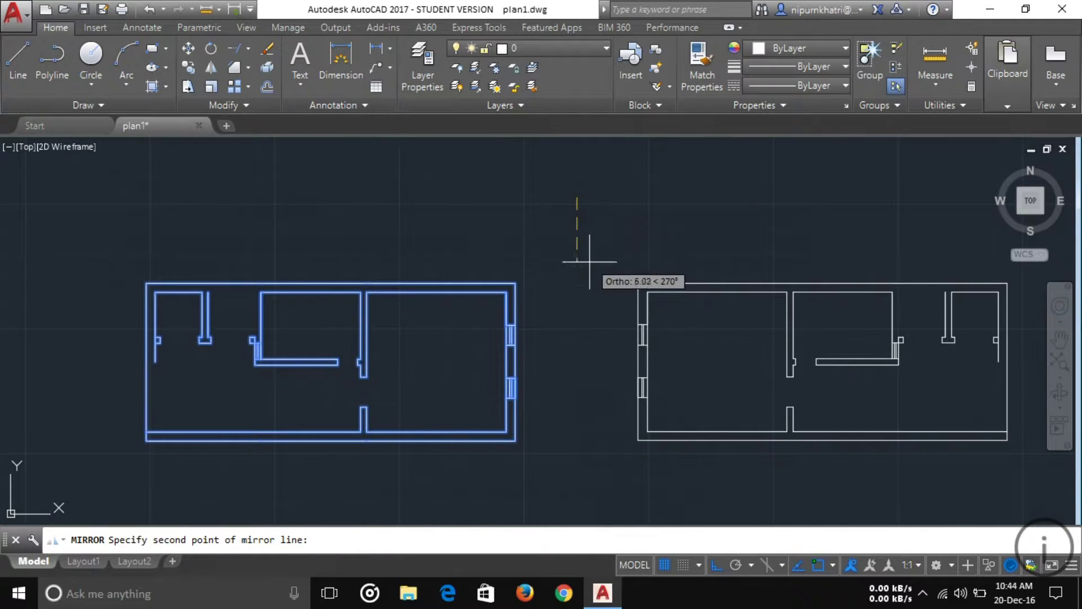
pyautogui.click(595, 502)
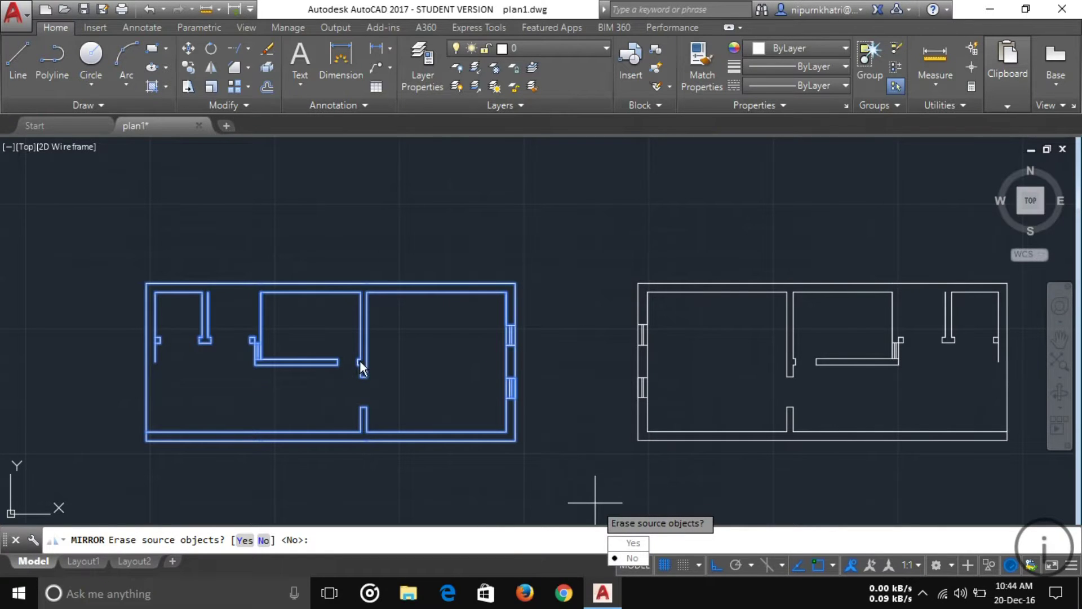
pyautogui.click(633, 559)
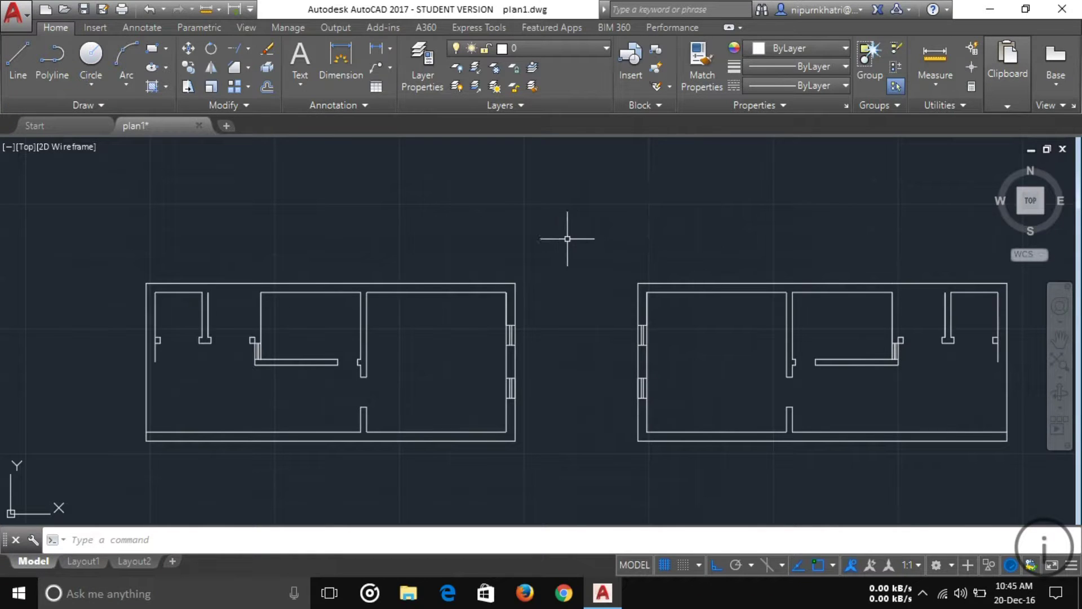
# - Delete the mirrored copy of the floor plan on the right
pyautogui.click(601, 214)
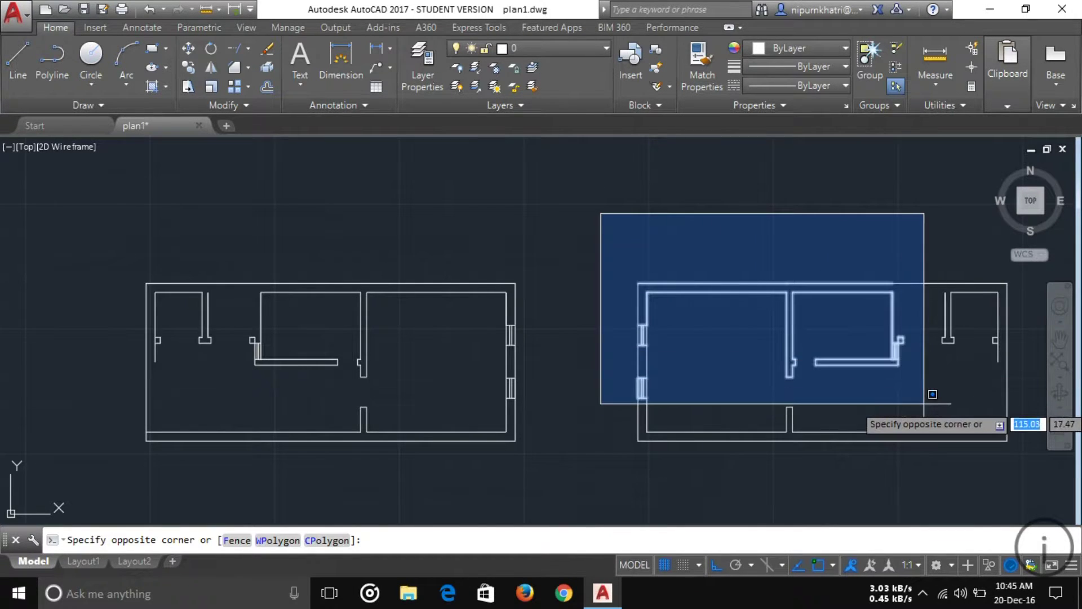
pyautogui.click(1024, 486)
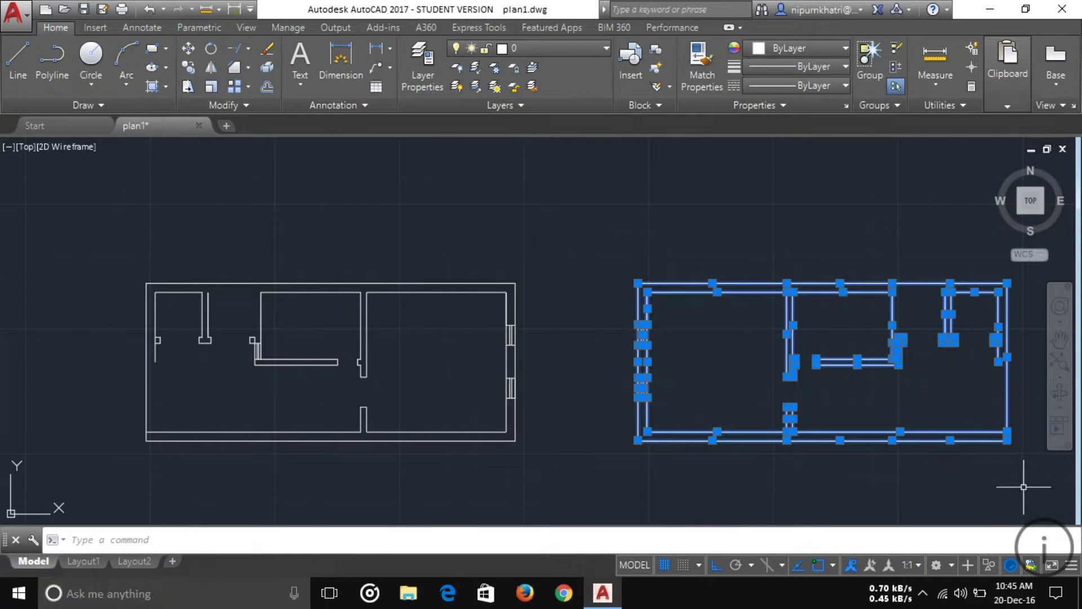
pyautogui.press('Delete')
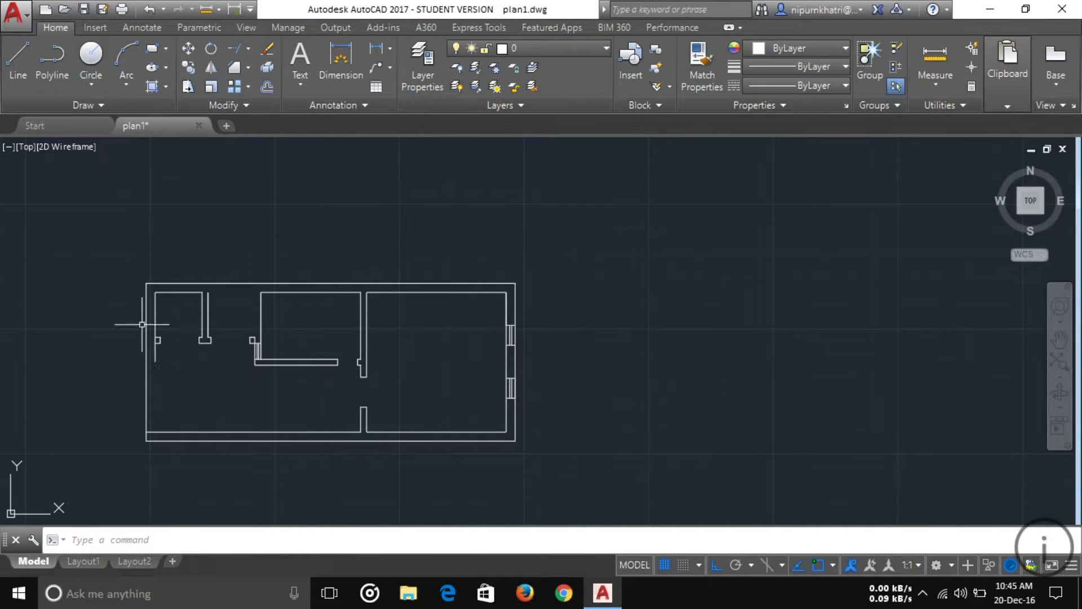
# - Draw a horizontal line about 8.3 units long in the empty space to the right of the floor plan
pyautogui.scroll(2, 101, 403)
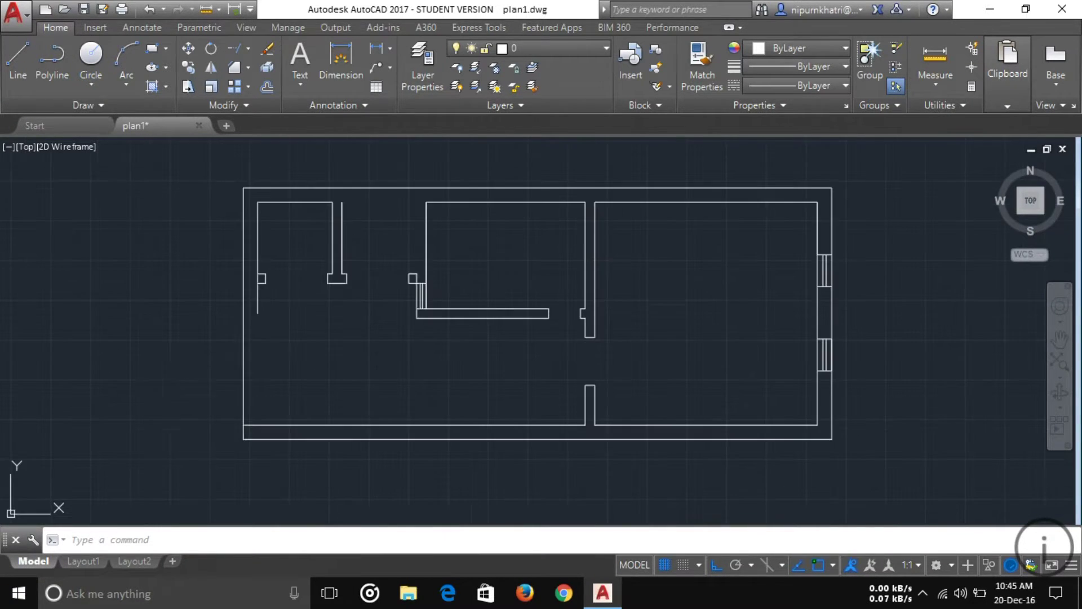
pyautogui.moveTo(186, 374); pyautogui.dragTo(169, 393, button='middle')
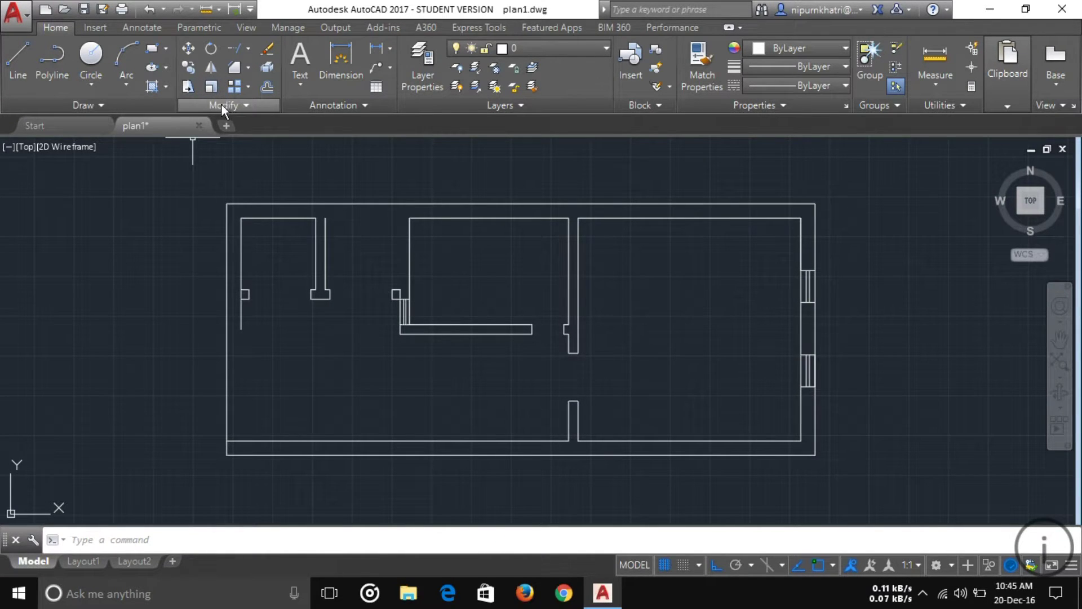
pyautogui.click(248, 66)
pyautogui.click(258, 91)
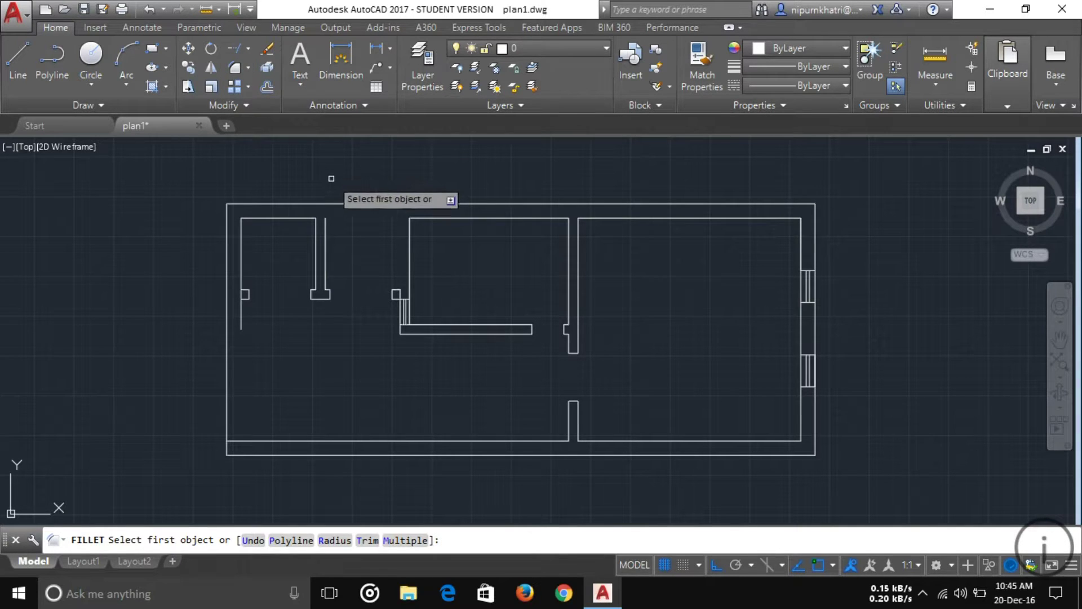
pyautogui.moveTo(313, 177); pyautogui.dragTo(114, 195, button='middle')
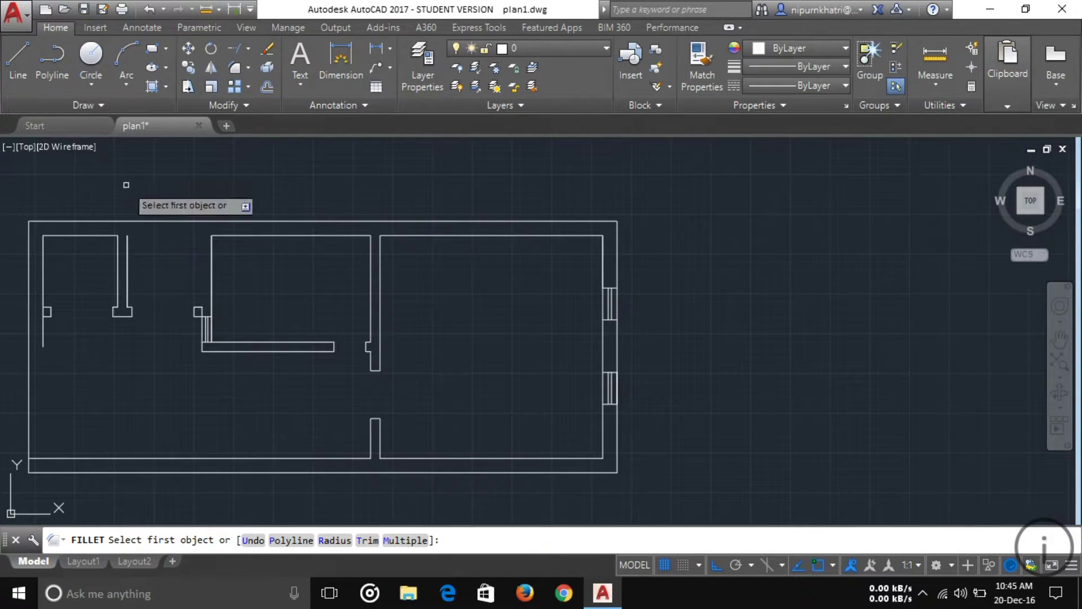
pyautogui.click(23, 63)
pyautogui.click(697, 216)
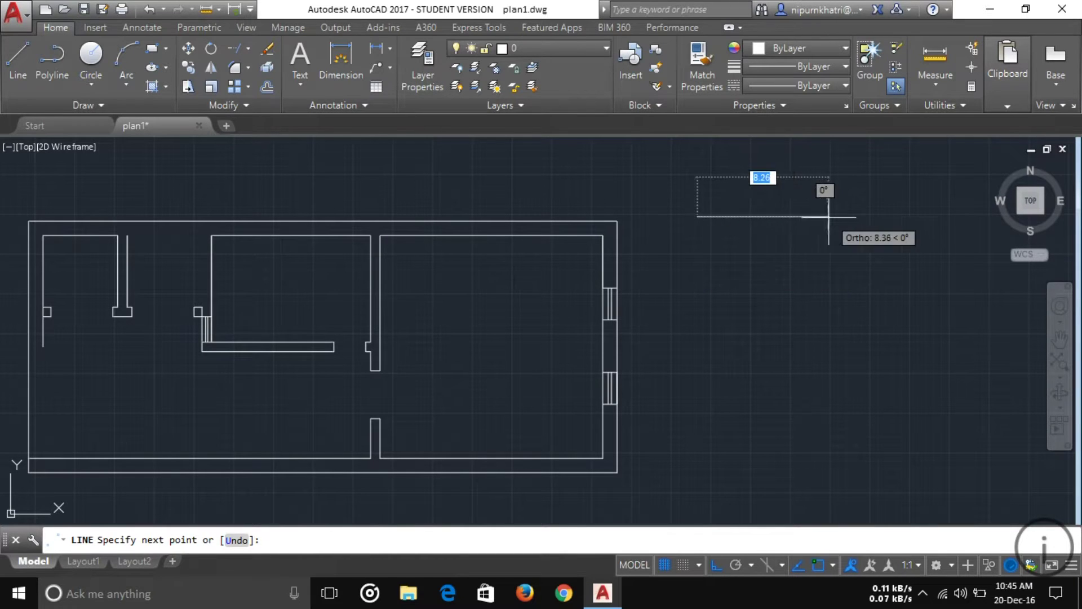
pyautogui.click(829, 217)
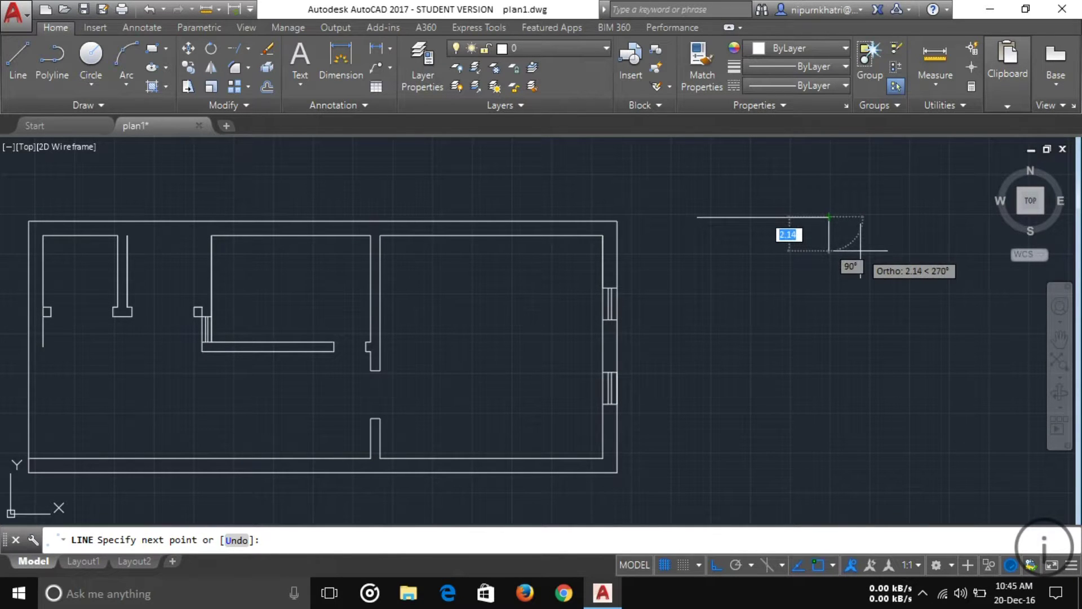
pyautogui.press('Escape')
# - Draw a separate vertical line below and to the right of the horizontal line, leaving a gap between them
pyautogui.press('Return')
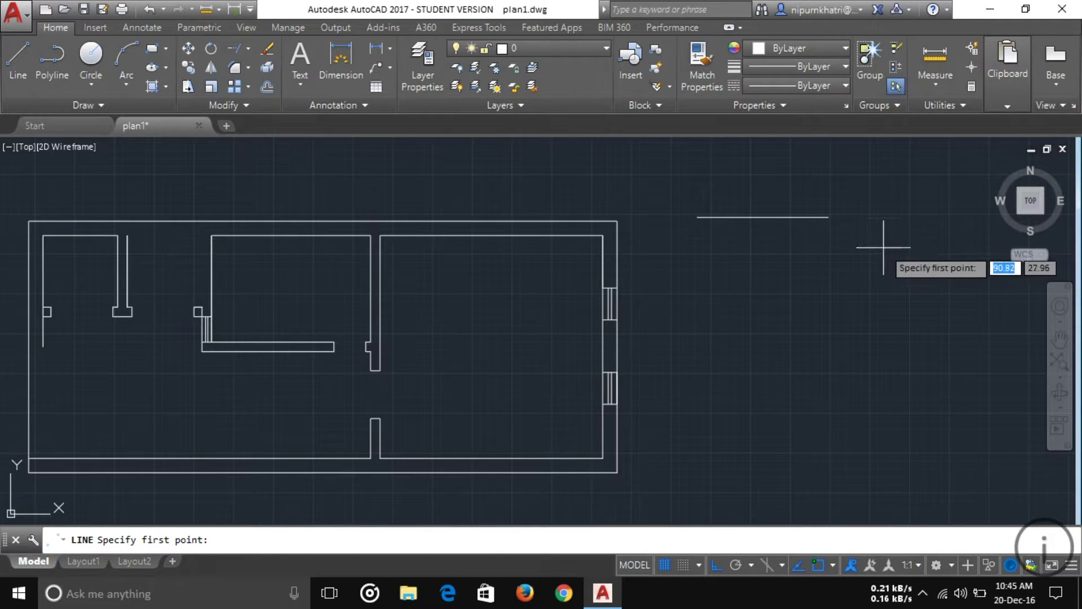
pyautogui.click(887, 255)
pyautogui.click(887, 385)
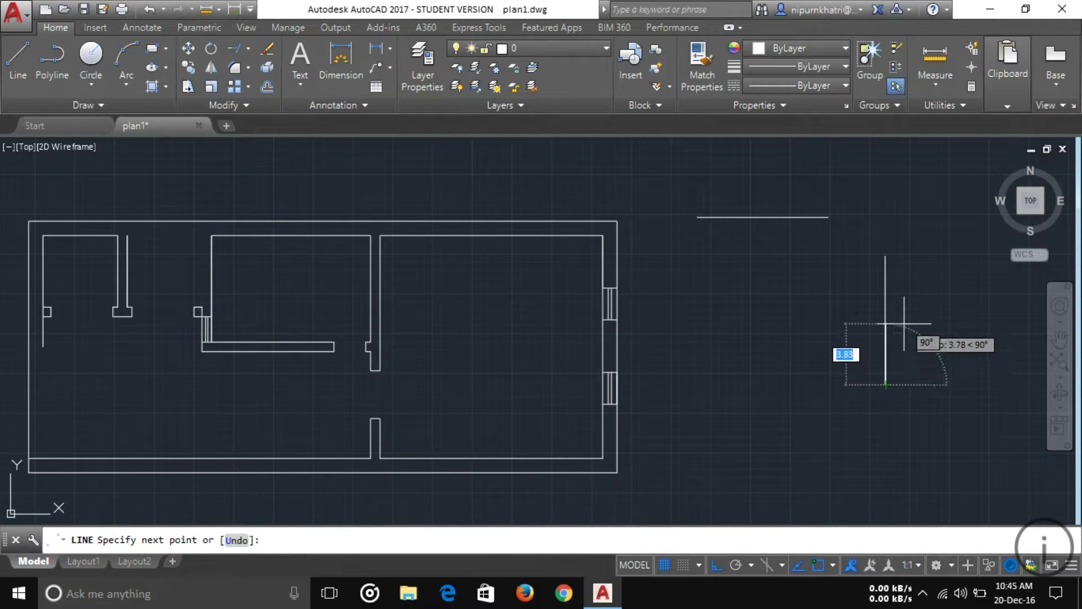
pyautogui.press('Escape')
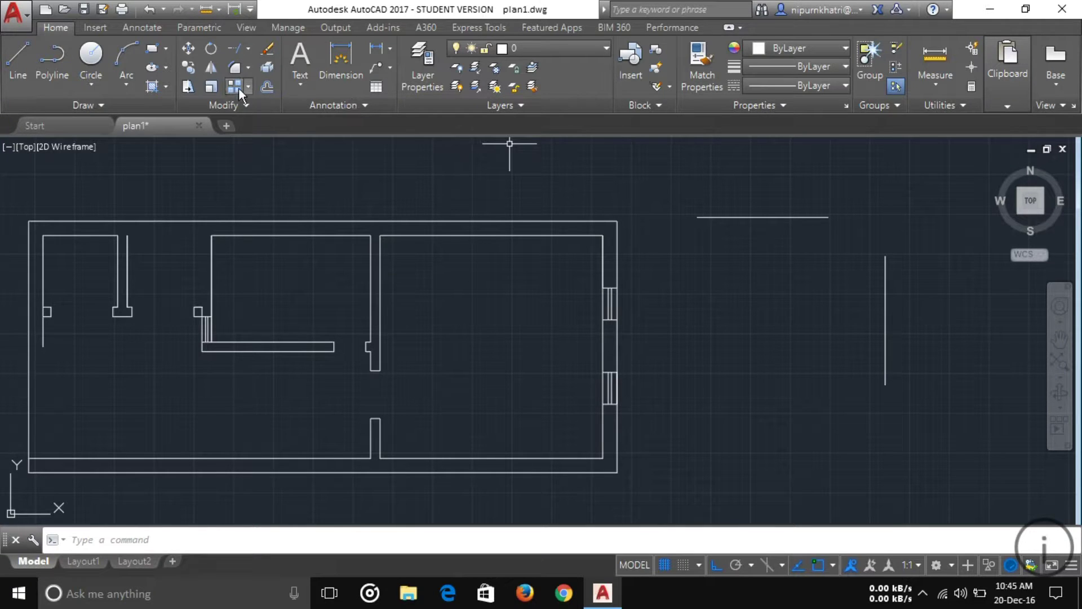
# - Fillet the loose horizontal line with the vertical line so they join at a corner
pyautogui.click(233, 67)
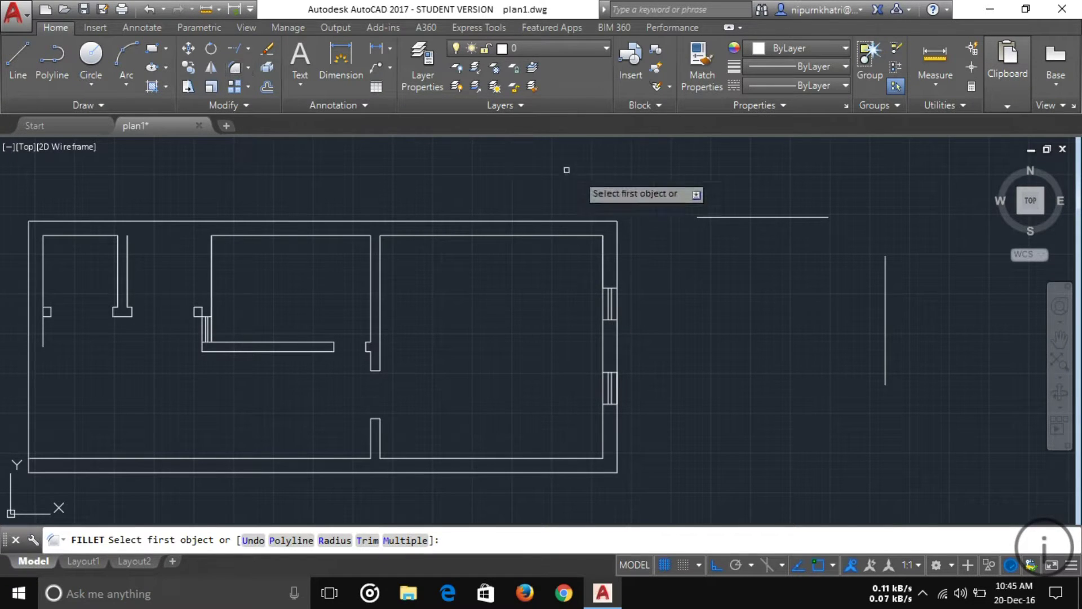
pyautogui.click(738, 217)
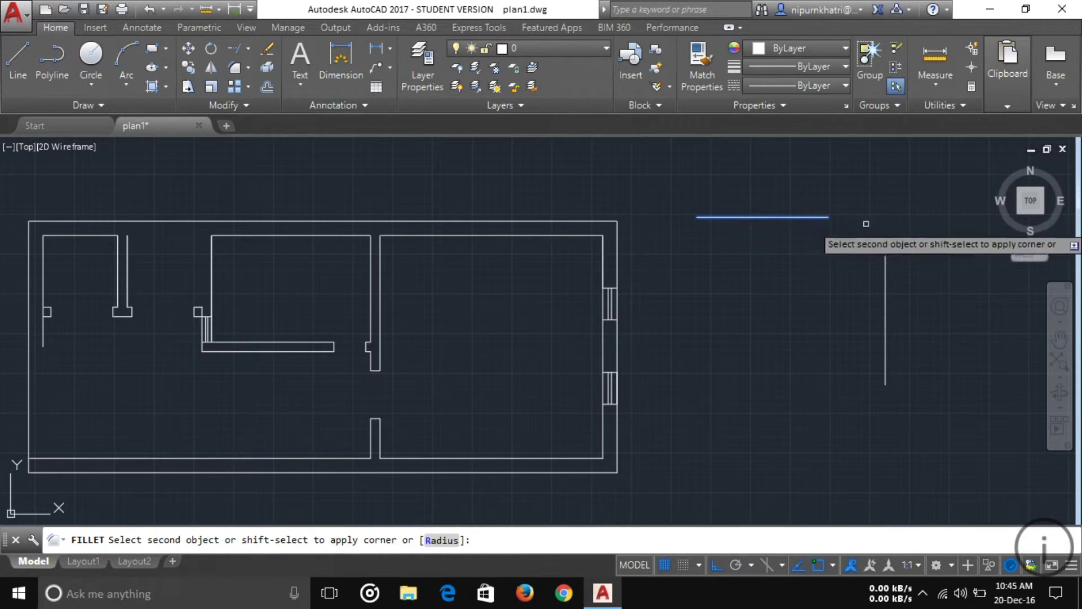
pyautogui.click(886, 272)
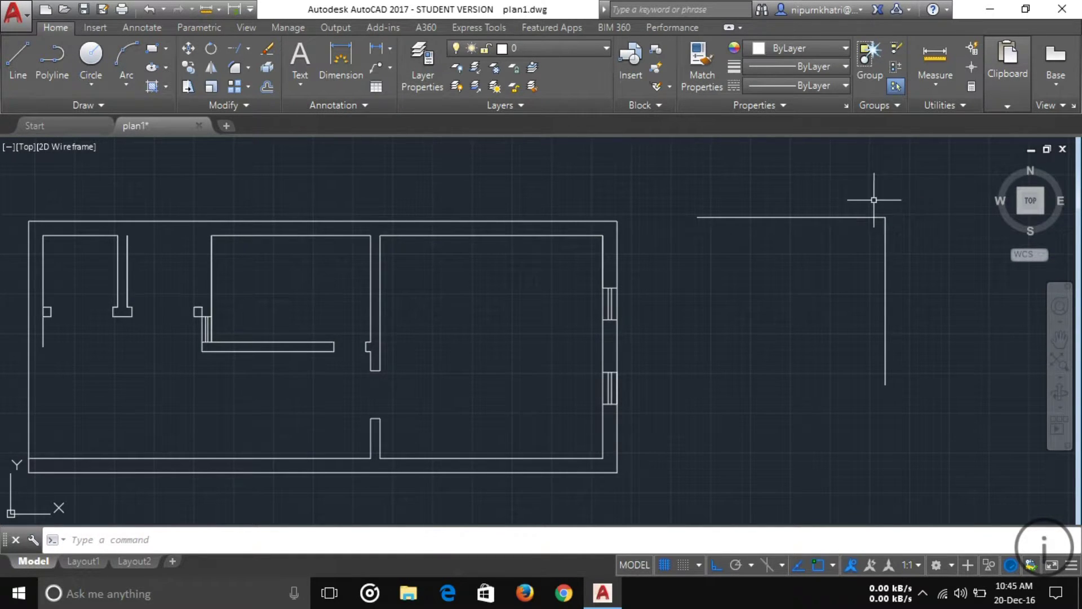
# - Delete the two joined lines to the right of the floor plan
pyautogui.click(935, 302)
pyautogui.click(846, 175)
pyautogui.press('Delete')
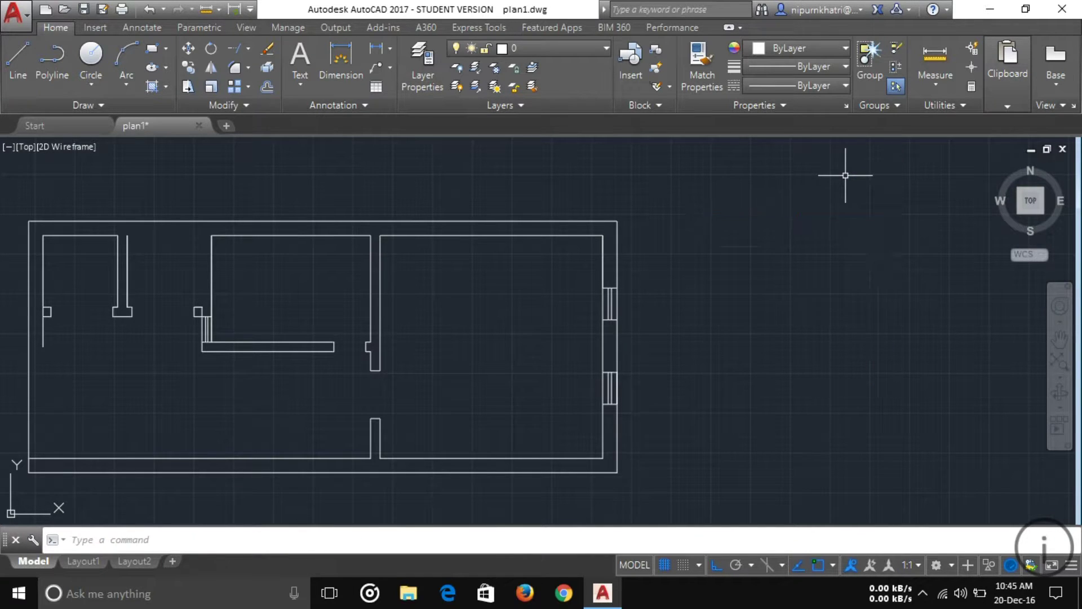
# - Draw a rectangle in the empty space to the right of the floor plan
pyautogui.click(249, 67)
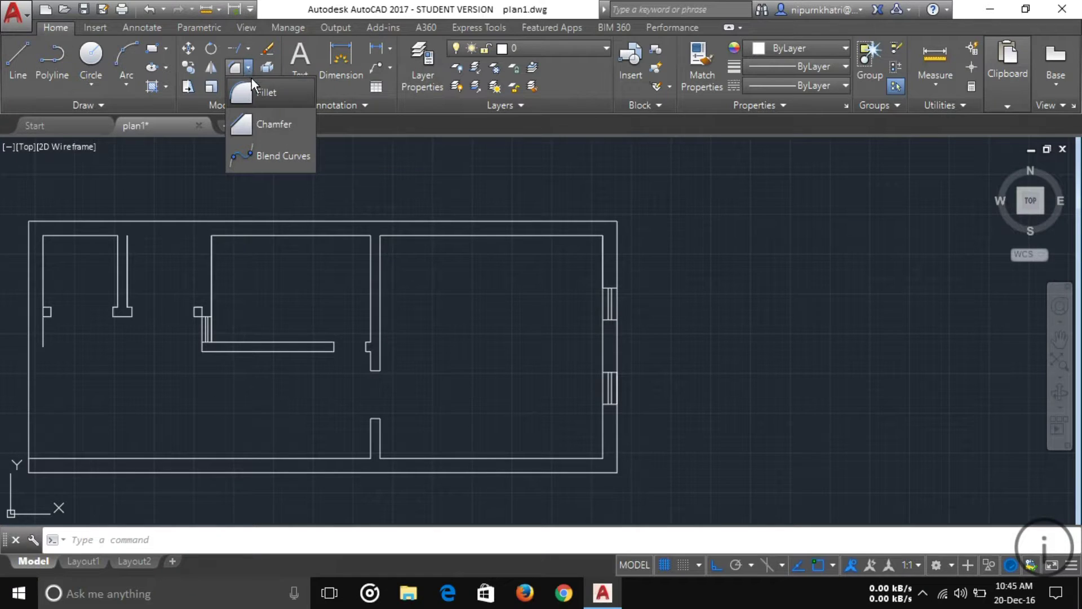
pyautogui.click(266, 123)
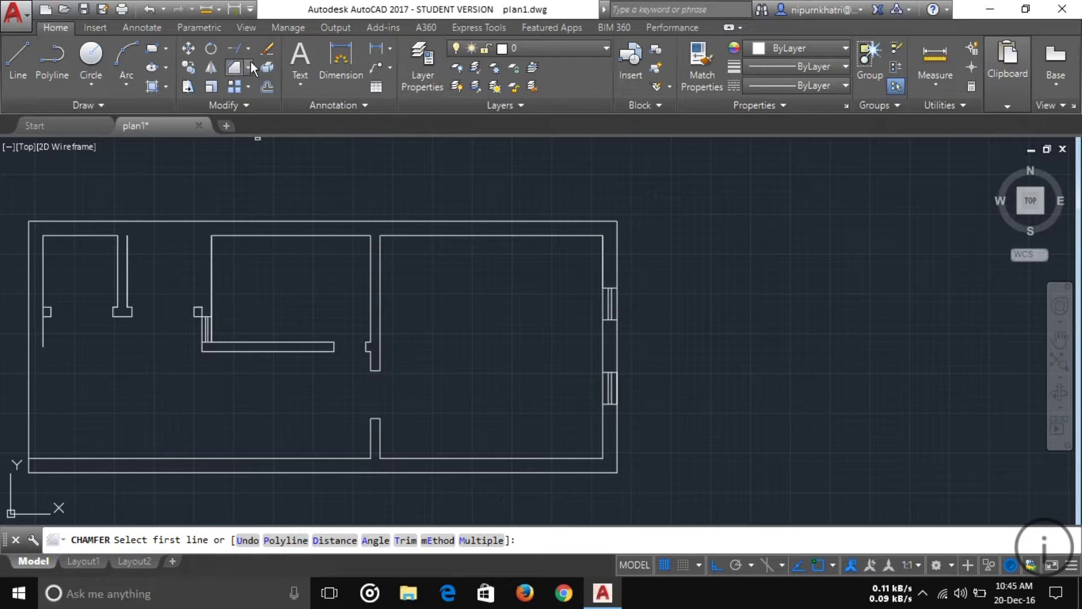
pyautogui.click(151, 52)
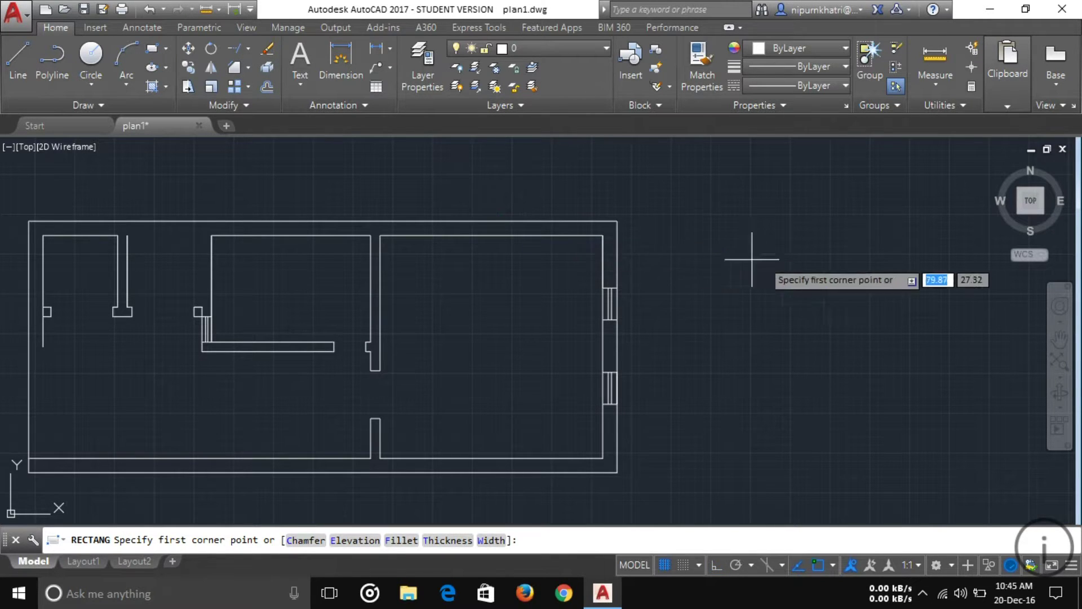
pyautogui.click(708, 246)
pyautogui.click(929, 385)
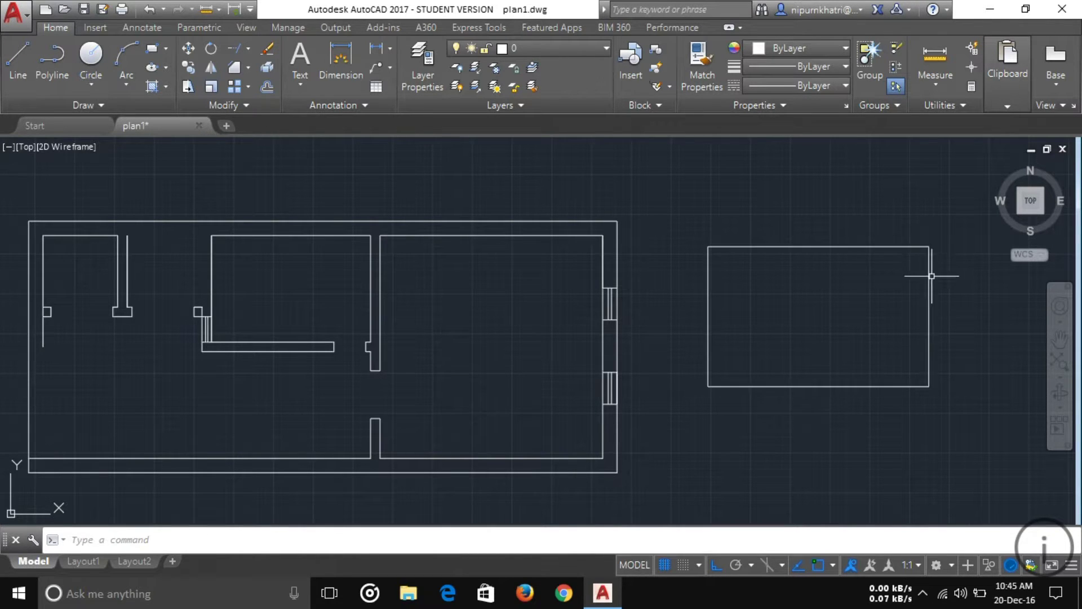
# - Chamfer the upper-left corner of the rectangle between its top and left edges
pyautogui.click(232, 67)
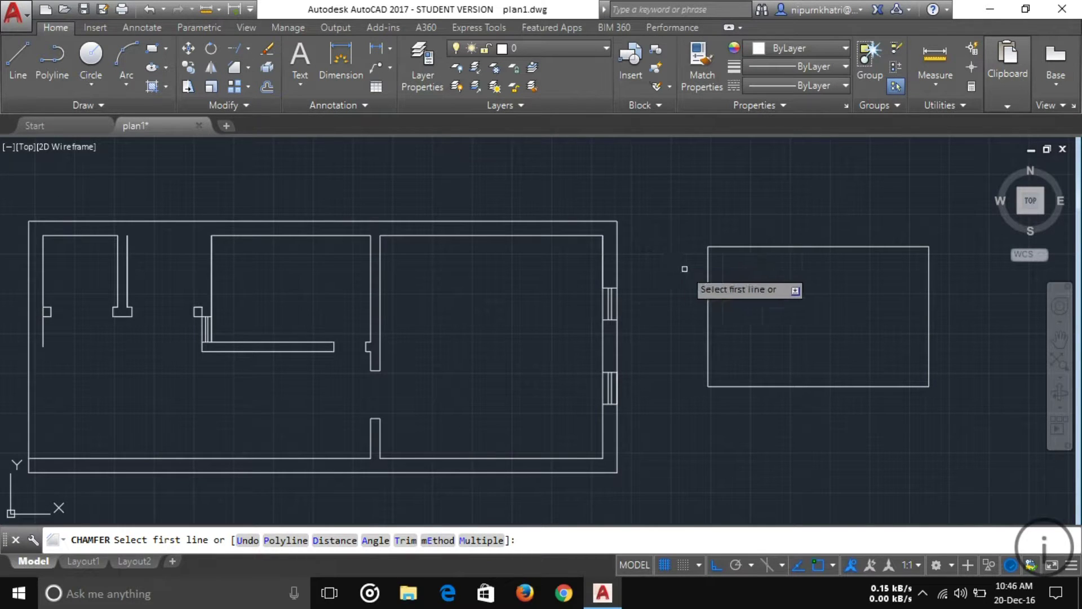
pyautogui.click(736, 247)
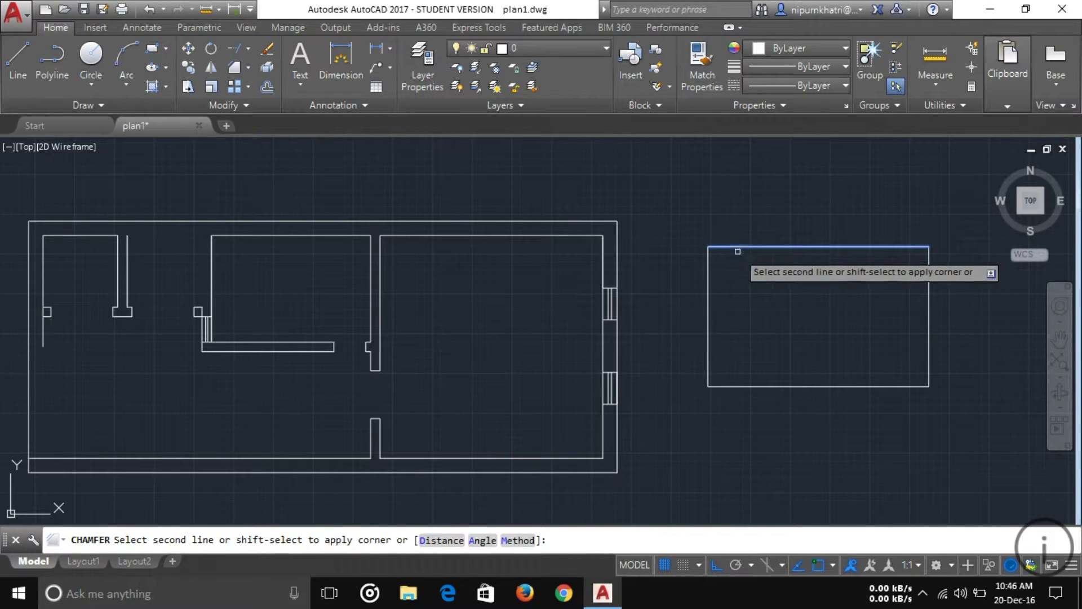
pyautogui.click(710, 276)
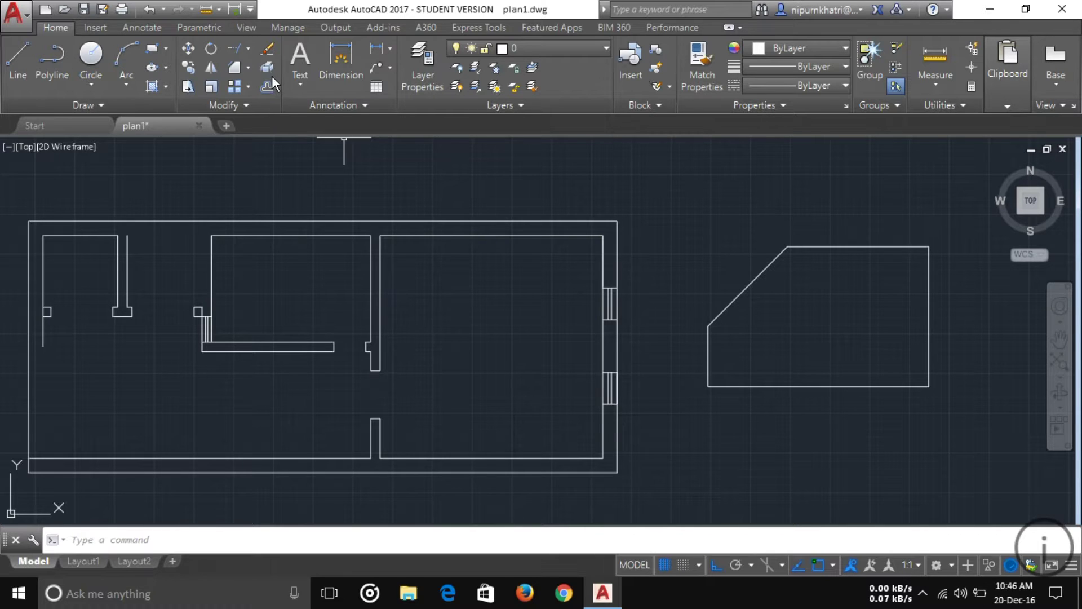
# - Delete the chamfered rectangle to the right of the floor plan
pyautogui.click(971, 448)
pyautogui.click(683, 225)
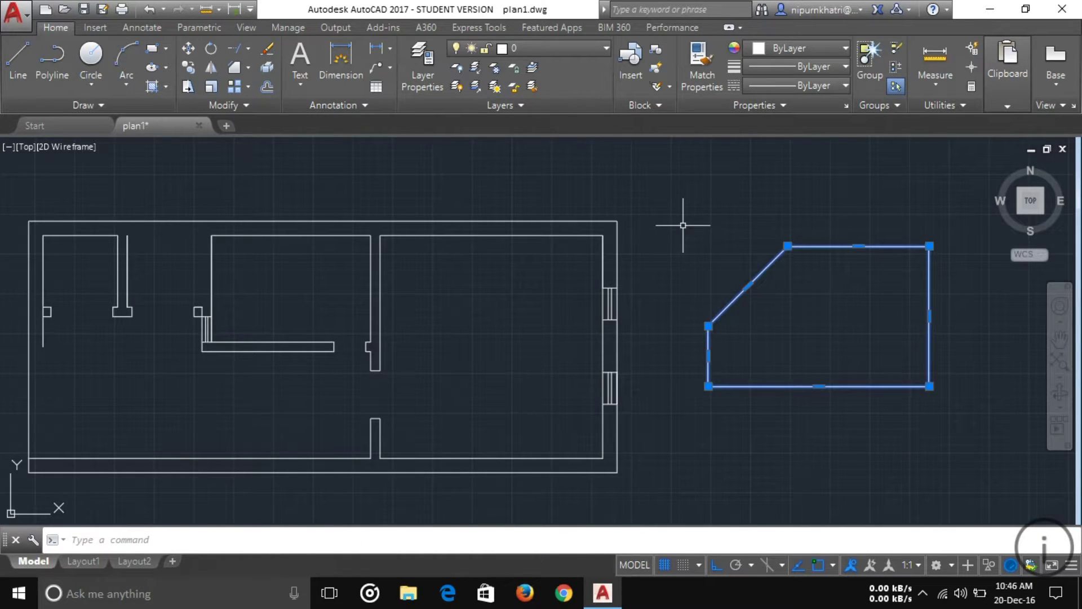
pyautogui.press('Delete')
# - Draw a closed eight-sided polyline, roughly L-shaped with a slanted left side, to the right of the floor plan
pyautogui.click(50, 80)
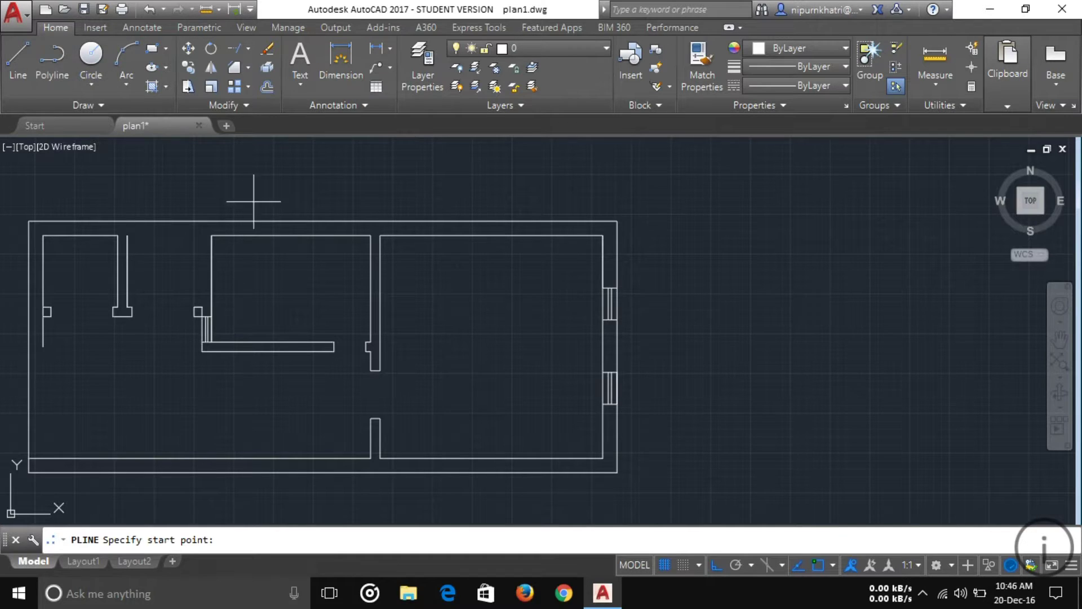
pyautogui.click(680, 221)
pyautogui.click(923, 221)
pyautogui.click(924, 336)
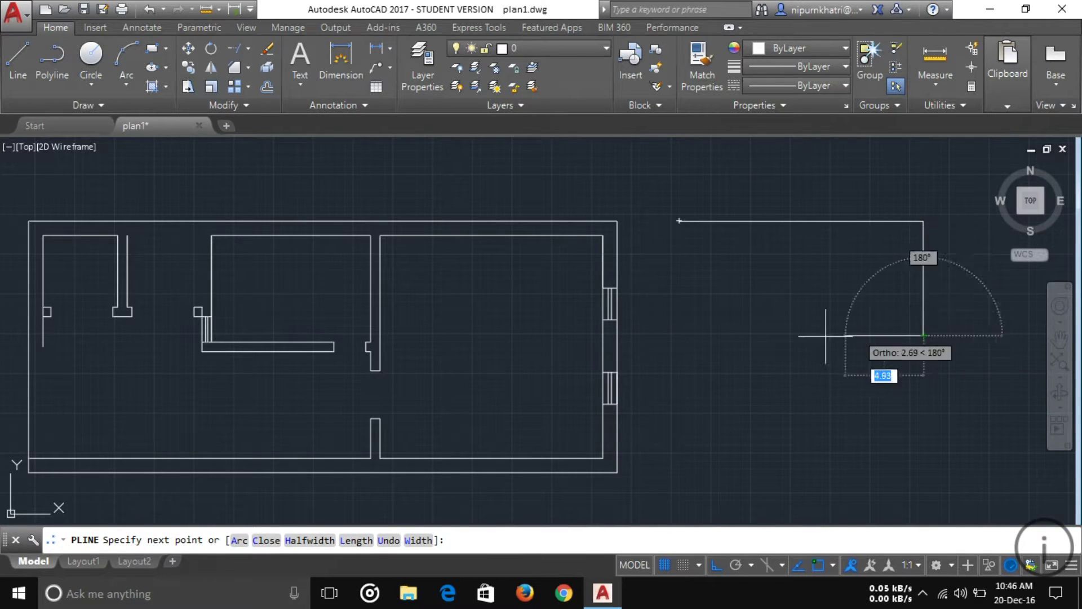
pyautogui.click(804, 336)
pyautogui.click(805, 492)
pyautogui.click(716, 491)
pyautogui.click(715, 372)
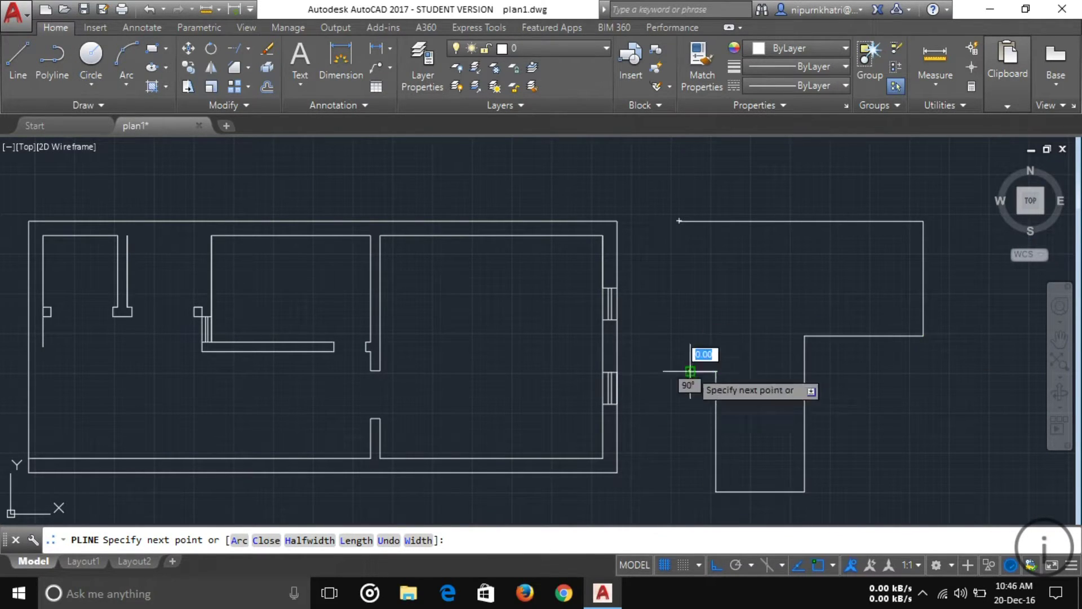
pyautogui.click(689, 371)
pyautogui.click(679, 221)
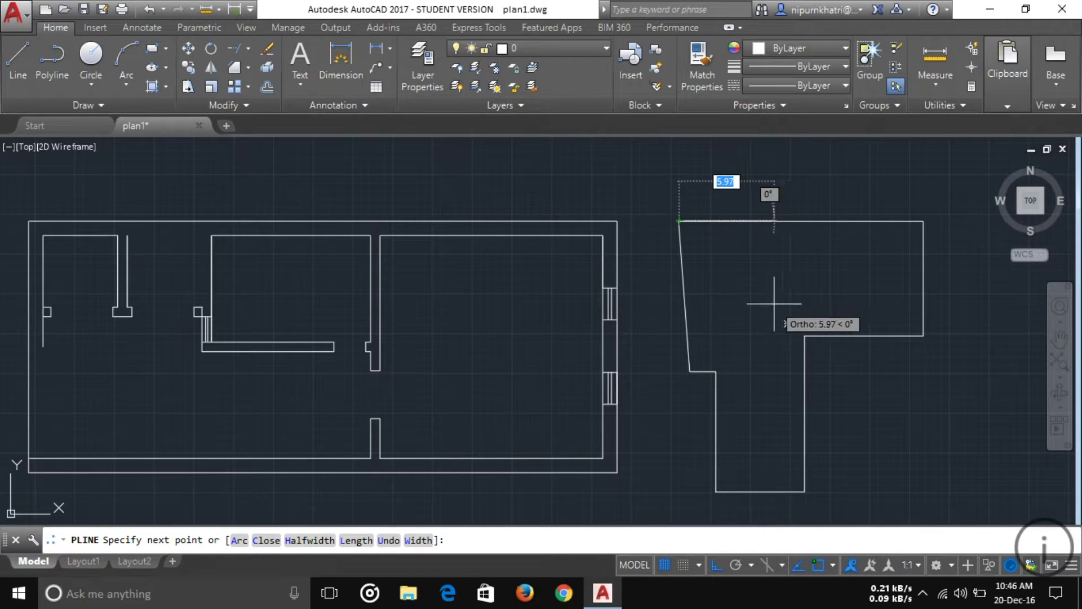
pyautogui.press('Return')
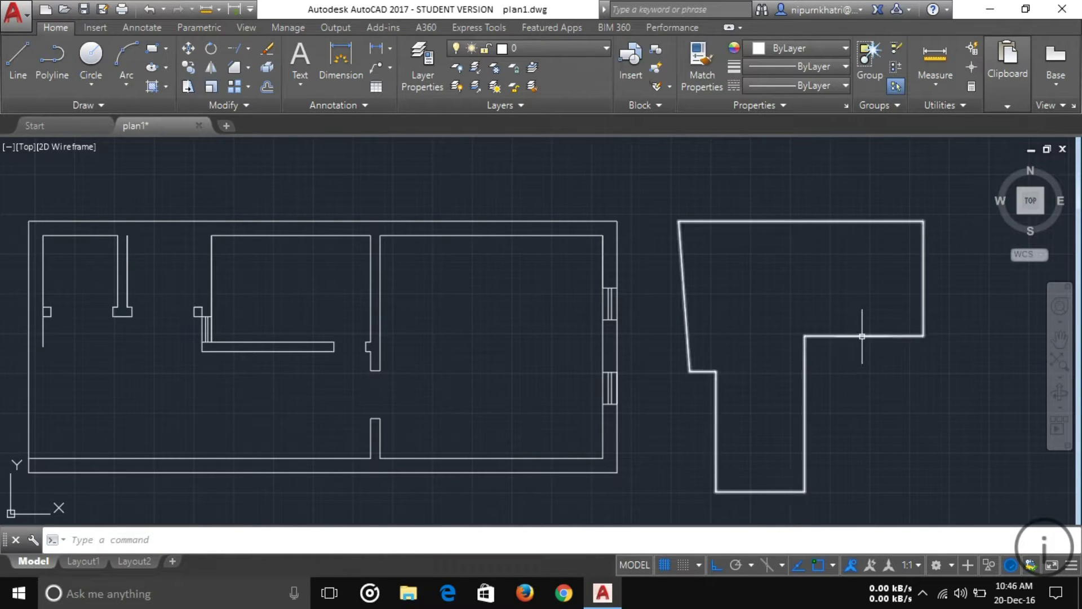
# - Explode the closed polyline to the right of the floor plan into separate line segments
pyautogui.click(908, 336)
pyautogui.press('Escape')
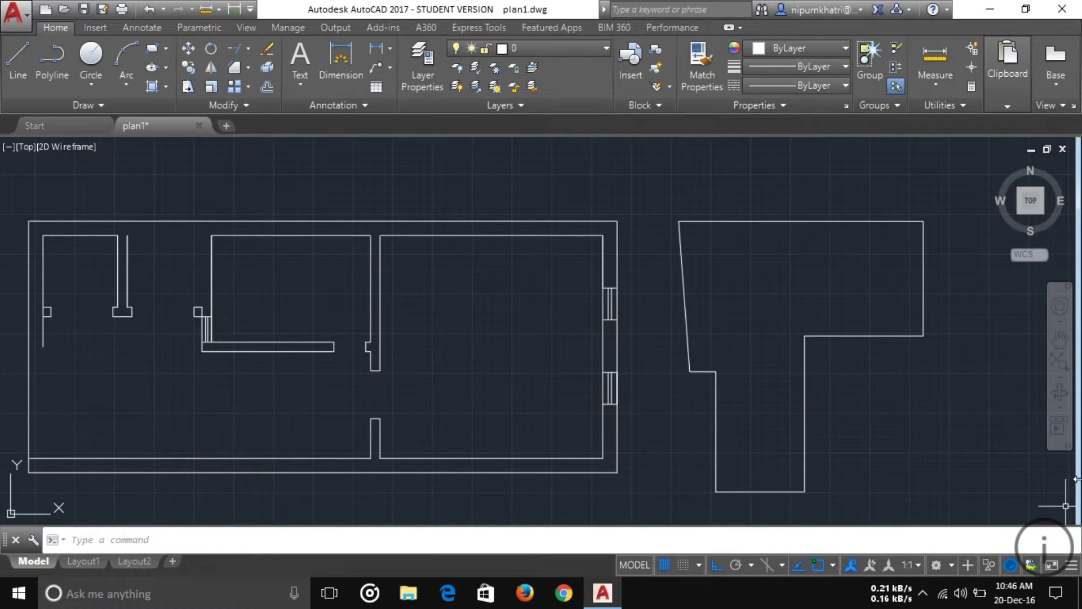
pyautogui.click(266, 67)
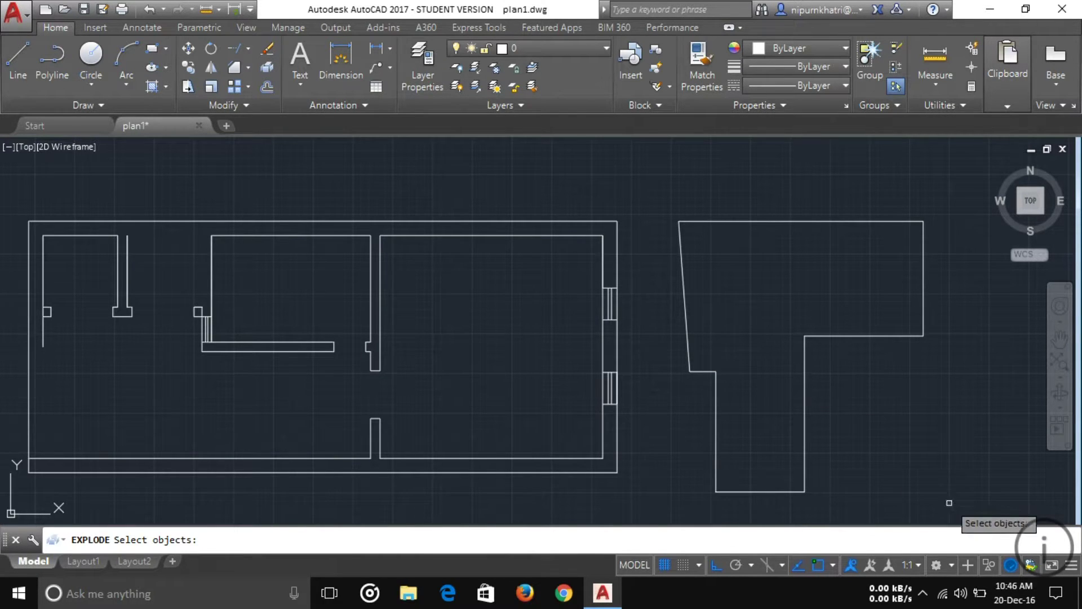
pyautogui.click(883, 339)
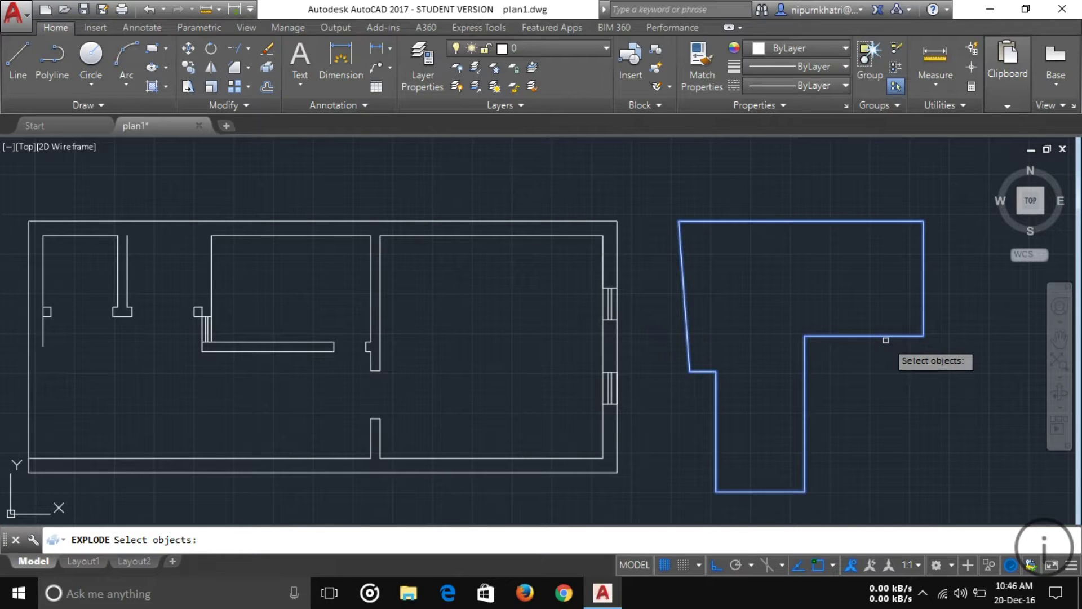
pyautogui.press('Return')
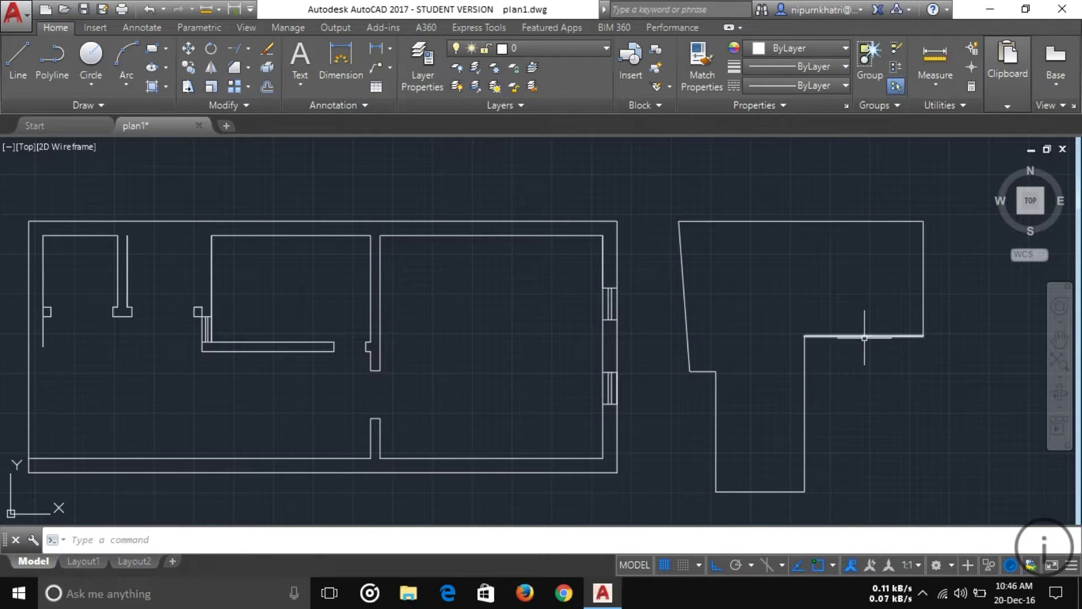
# - Delete all the exploded line segments of the L-shaped outline to the right of the floor plan
pyautogui.click(865, 340)
pyautogui.click(872, 394)
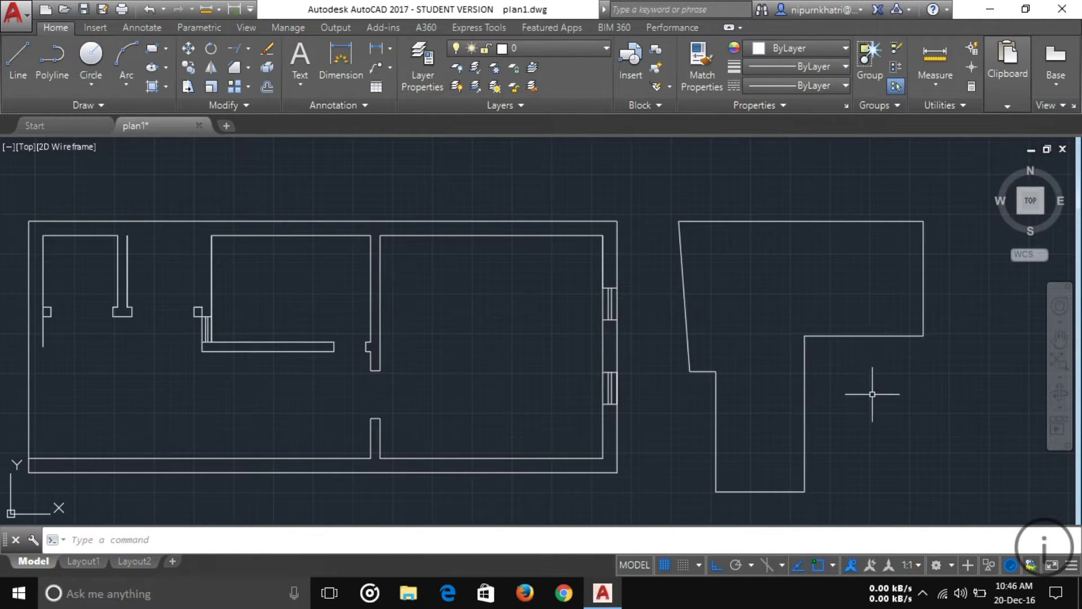
pyautogui.click(874, 336)
pyautogui.click(924, 282)
pyautogui.click(849, 220)
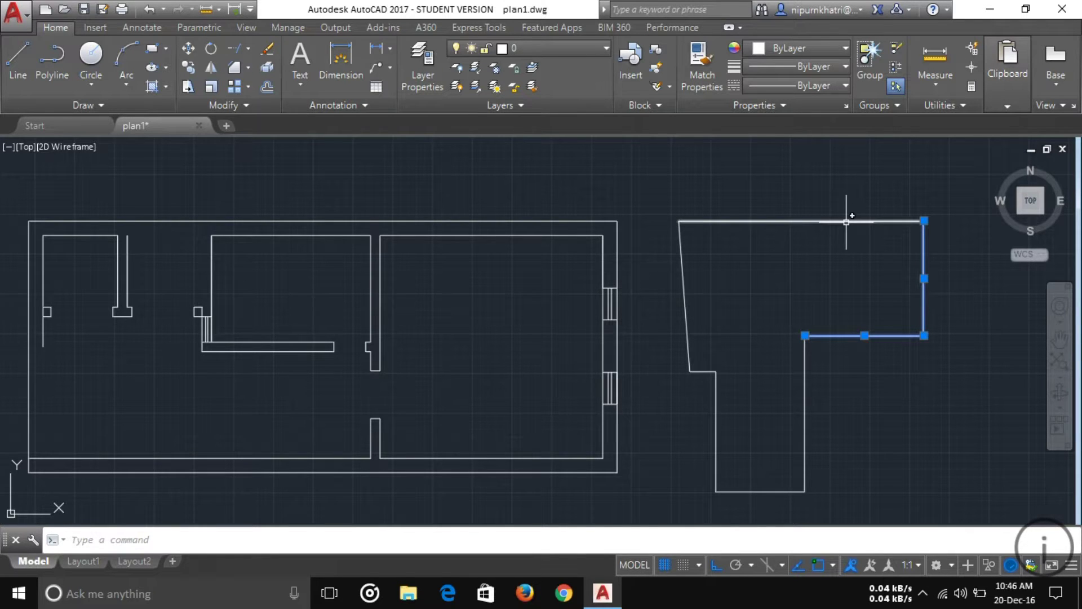
pyautogui.click(685, 276)
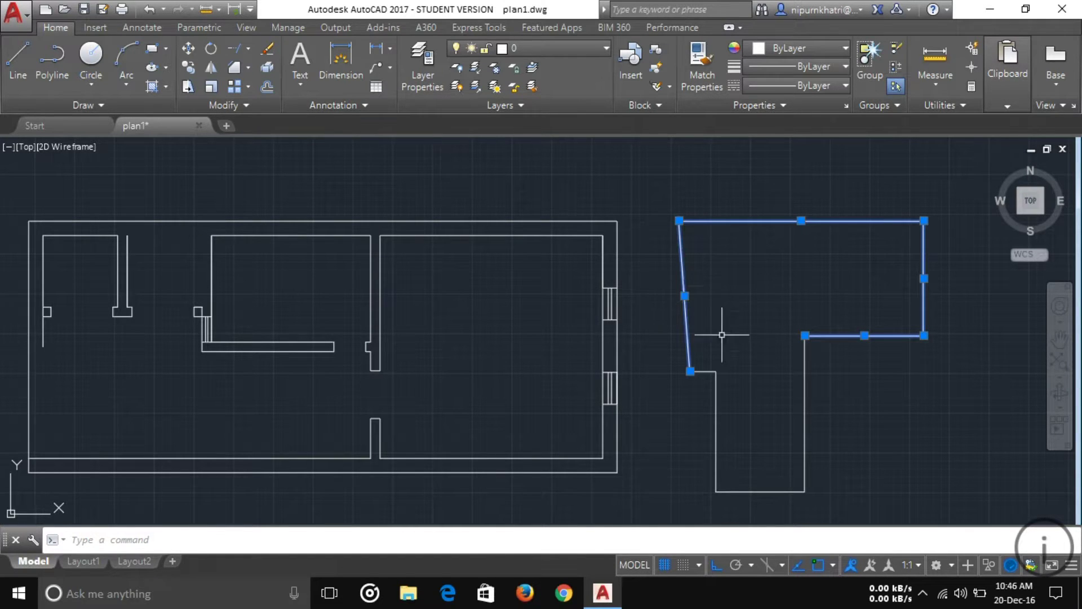
pyautogui.click(710, 368)
pyautogui.click(750, 347)
pyautogui.click(978, 495)
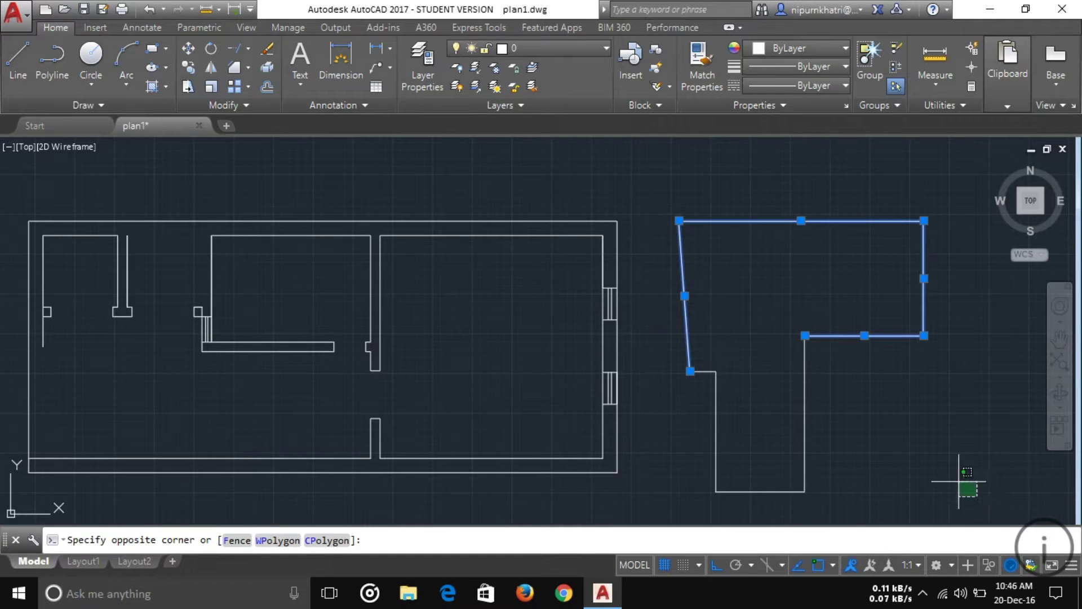
pyautogui.click(694, 360)
pyautogui.click(763, 398)
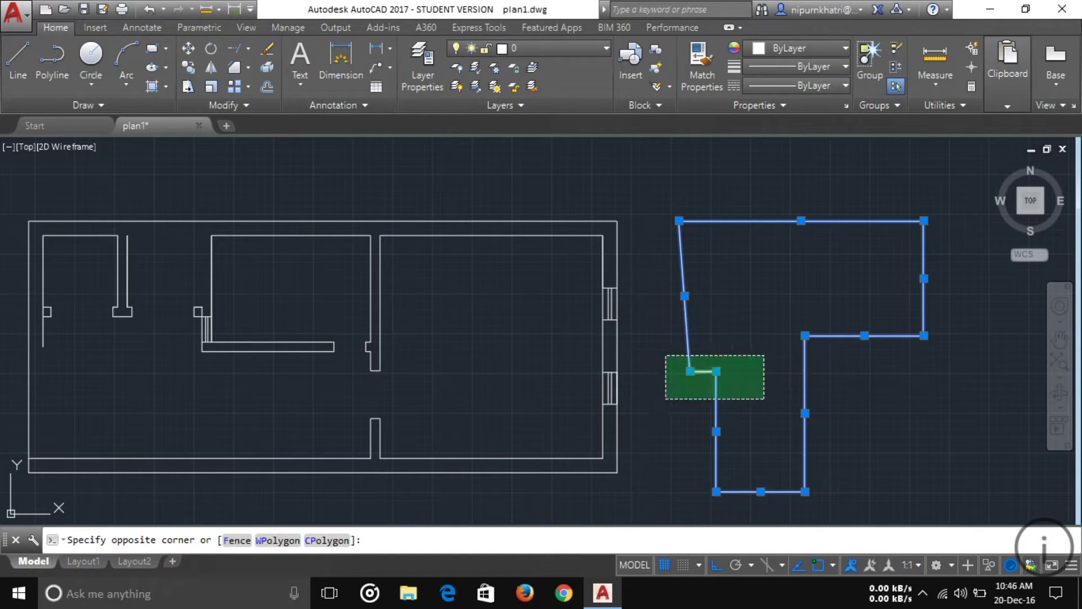
pyautogui.click(674, 358)
pyautogui.press('Delete')
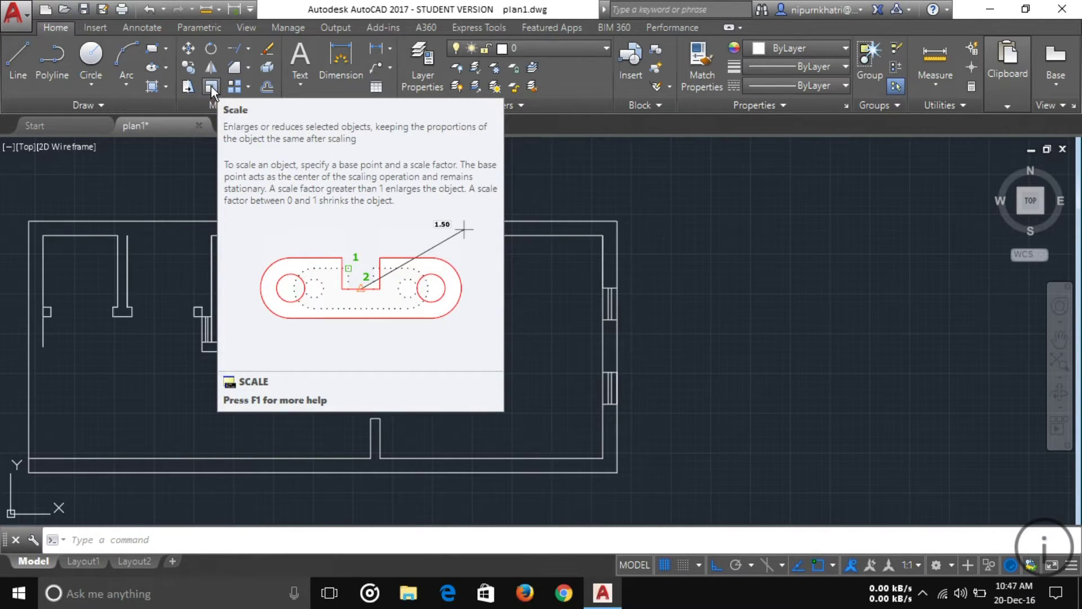
# - Draw a circle in the empty space to the right of the floor plan
pyautogui.click(210, 86)
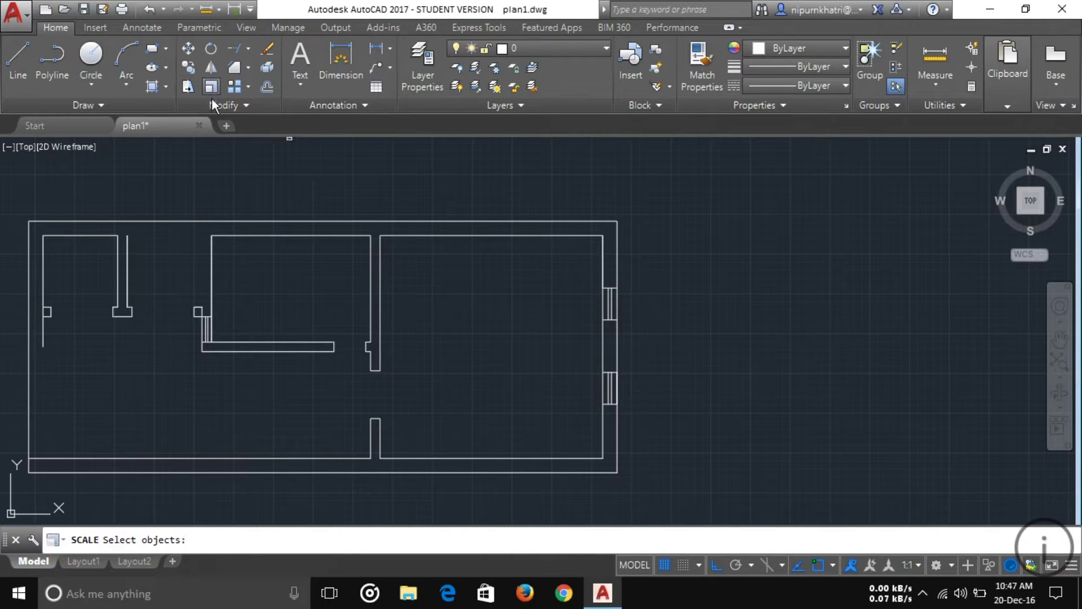
pyautogui.click(100, 56)
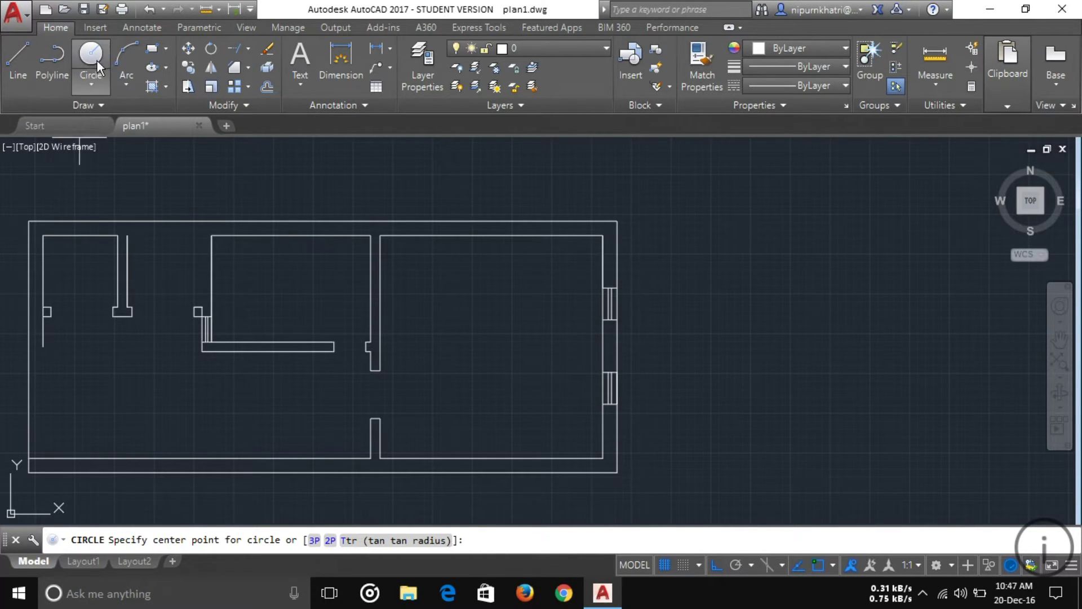
pyautogui.click(749, 266)
pyautogui.click(792, 279)
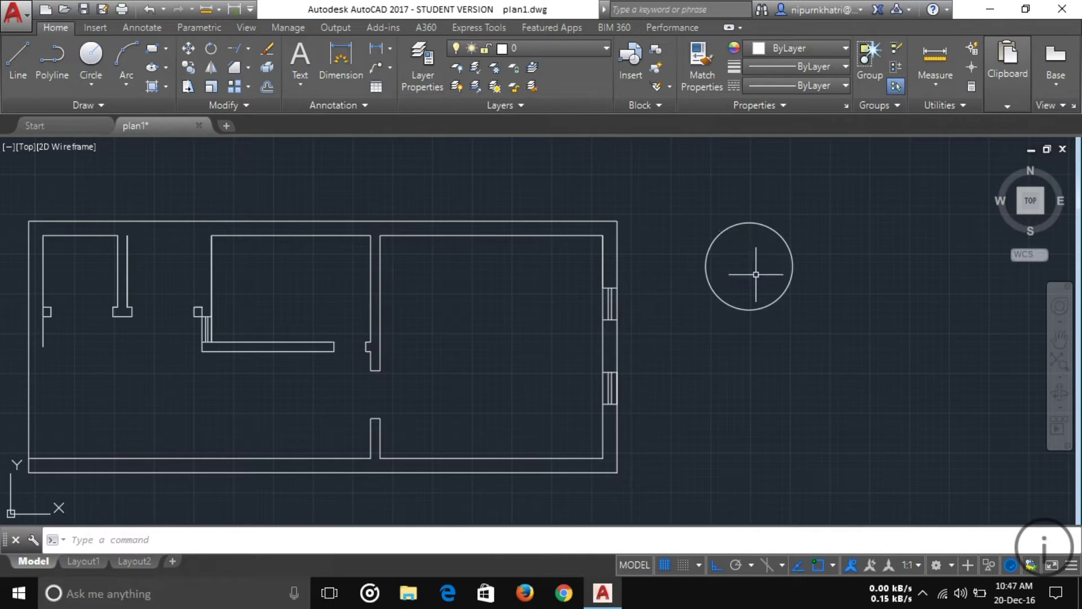
# - Scale the circle up to about twice its size, using a point on its lower edge as the base point
pyautogui.click(211, 85)
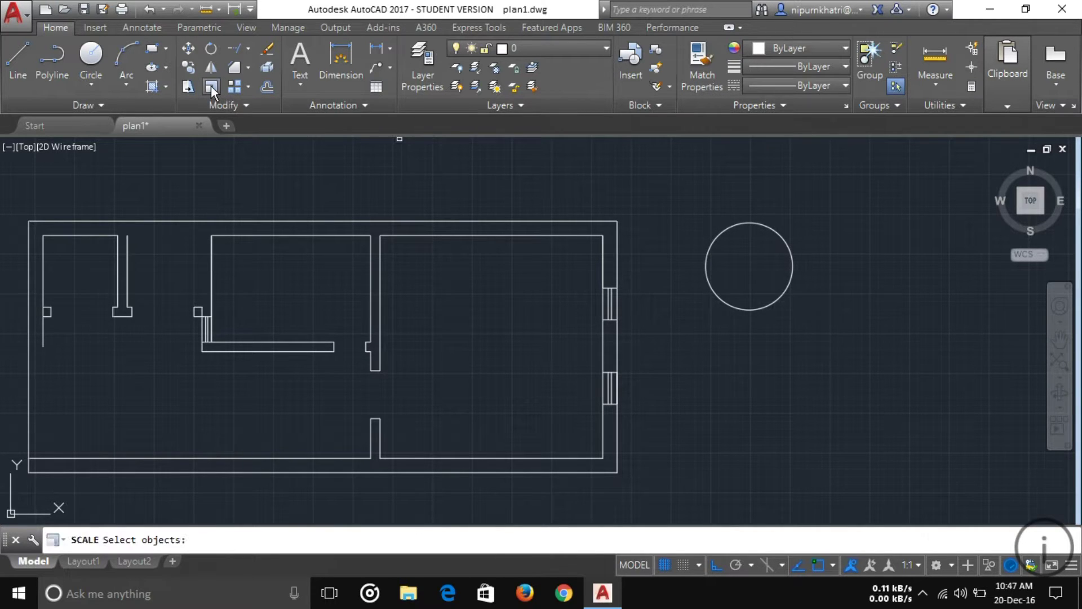
pyautogui.click(735, 309)
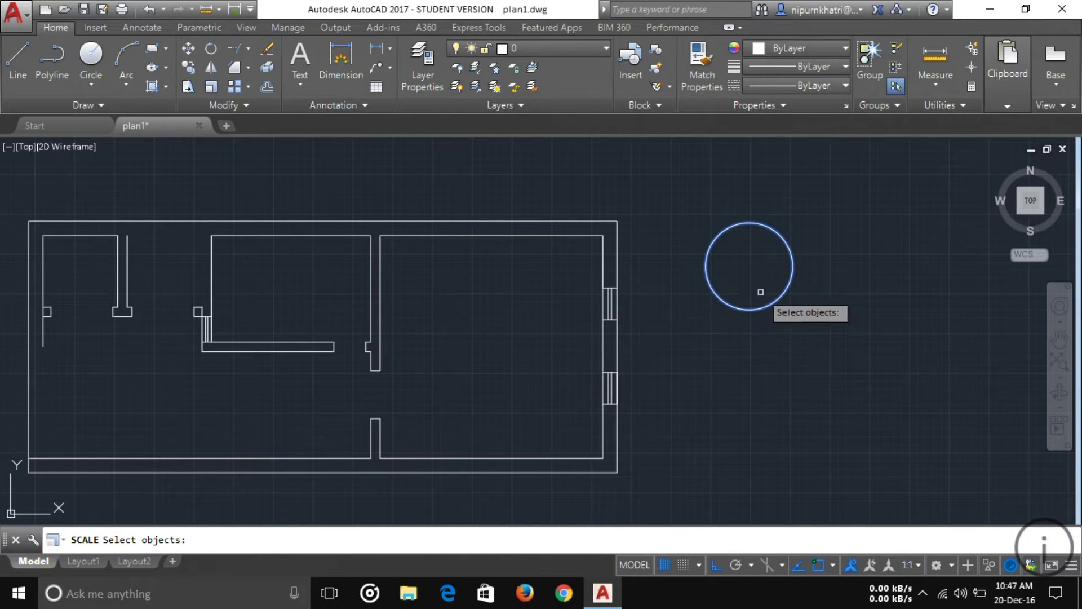
pyautogui.press('Return')
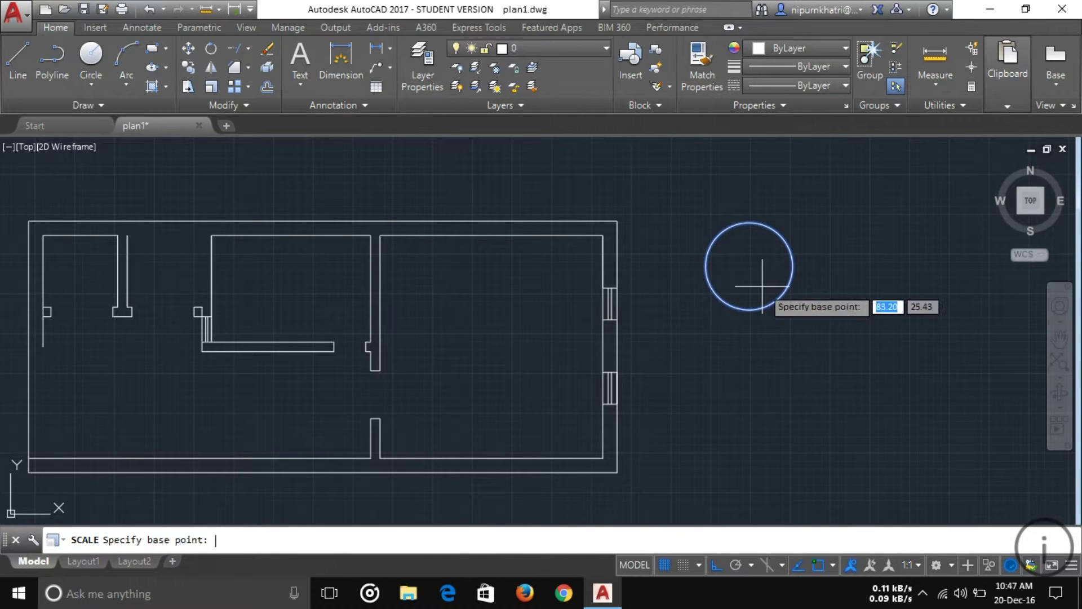
pyautogui.click(738, 308)
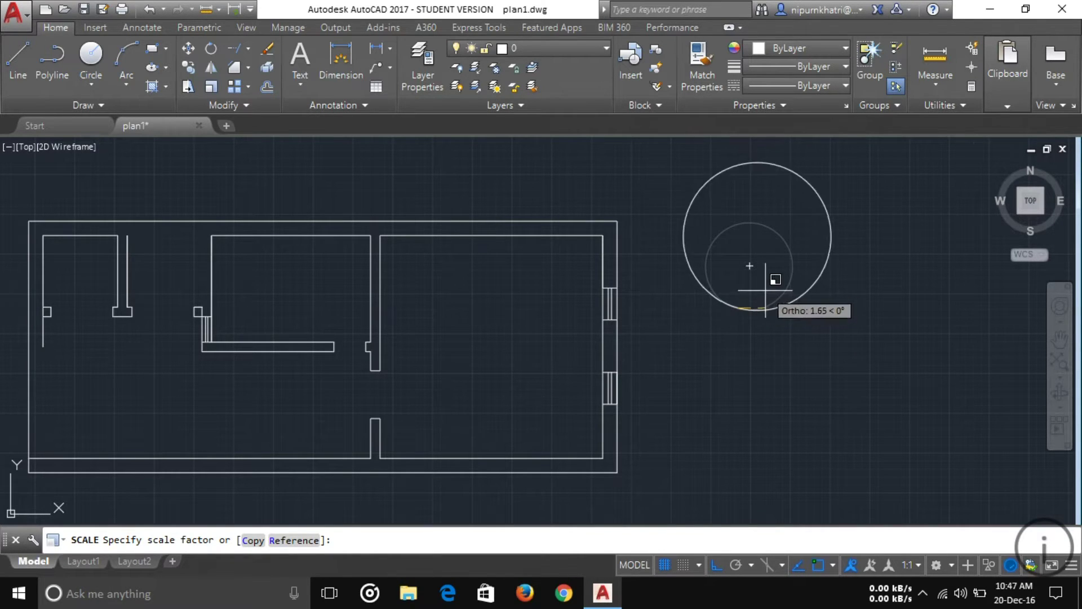
pyautogui.click(753, 275)
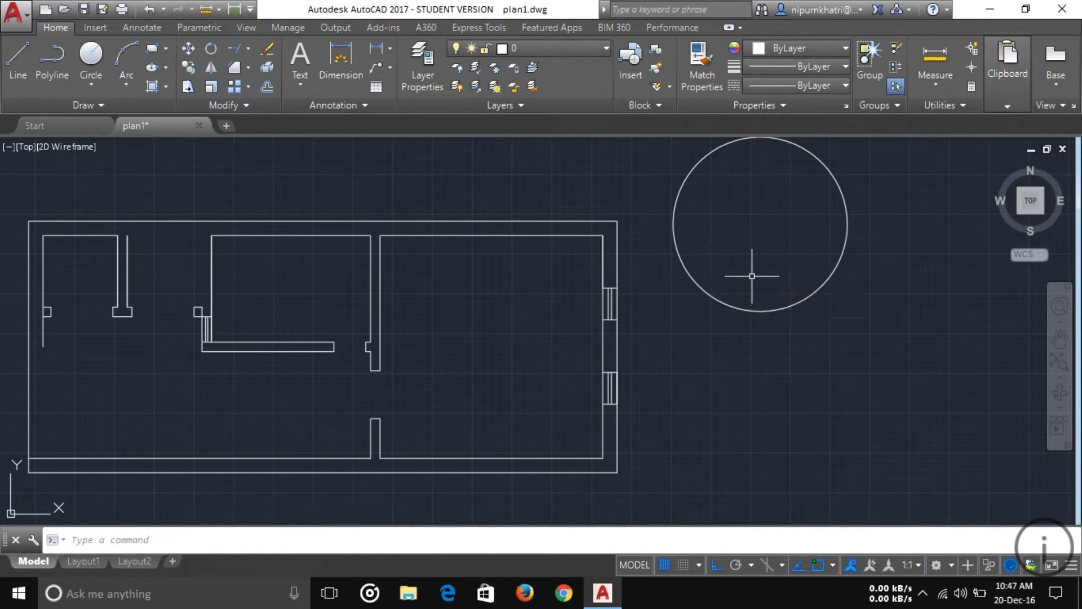
pyautogui.scroll(-2, 742, 274)
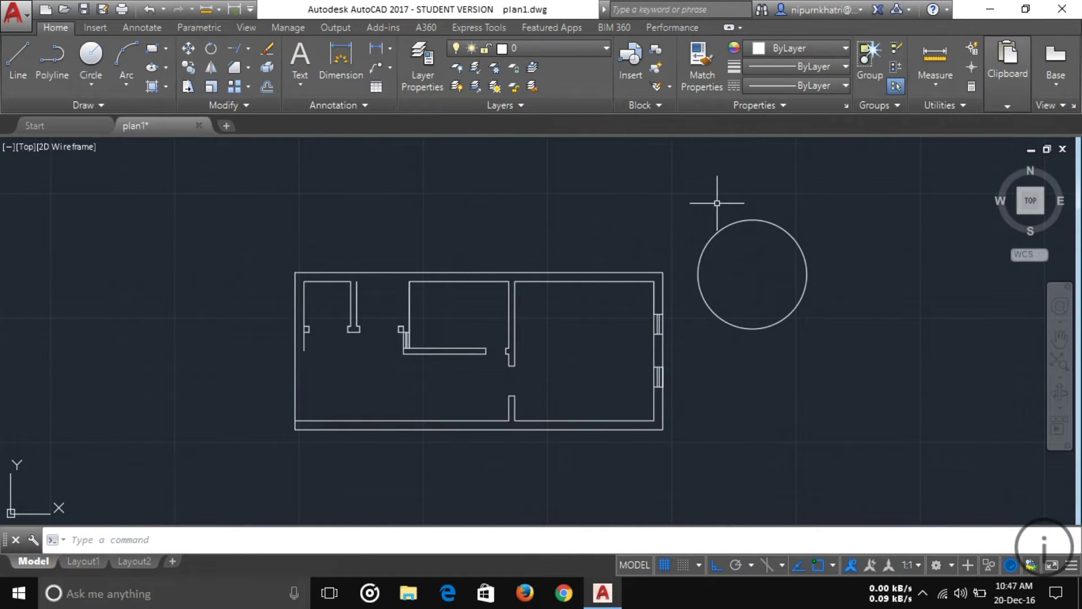
pyautogui.click(683, 198)
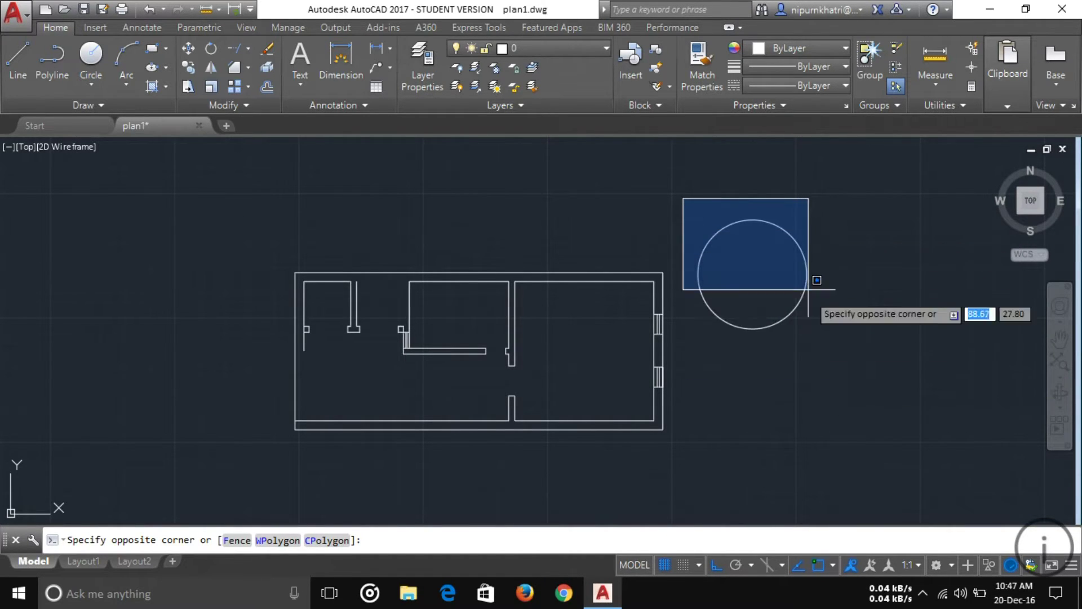
pyautogui.press('Escape')
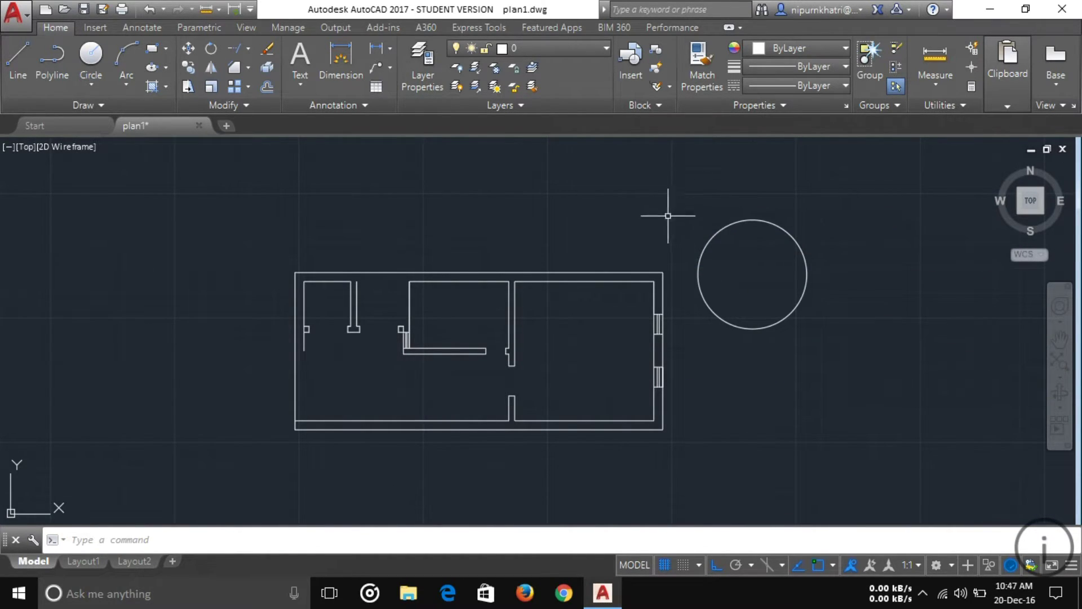
pyautogui.click(686, 189)
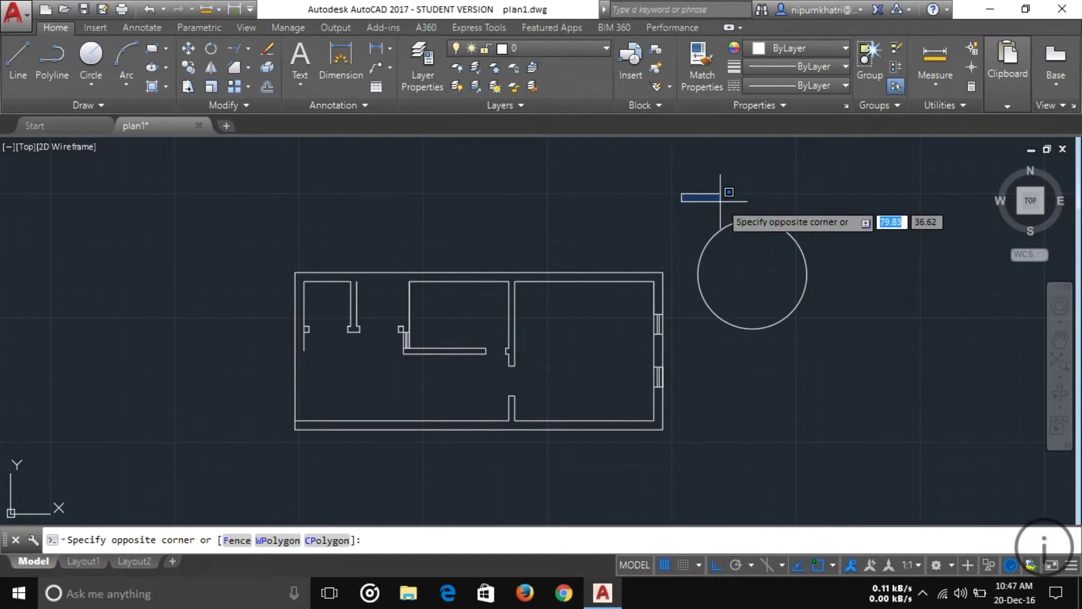
pyautogui.press('Escape')
# - Scale the enlarged circle down to half its size from its bottom quadrant point
pyautogui.click(743, 221)
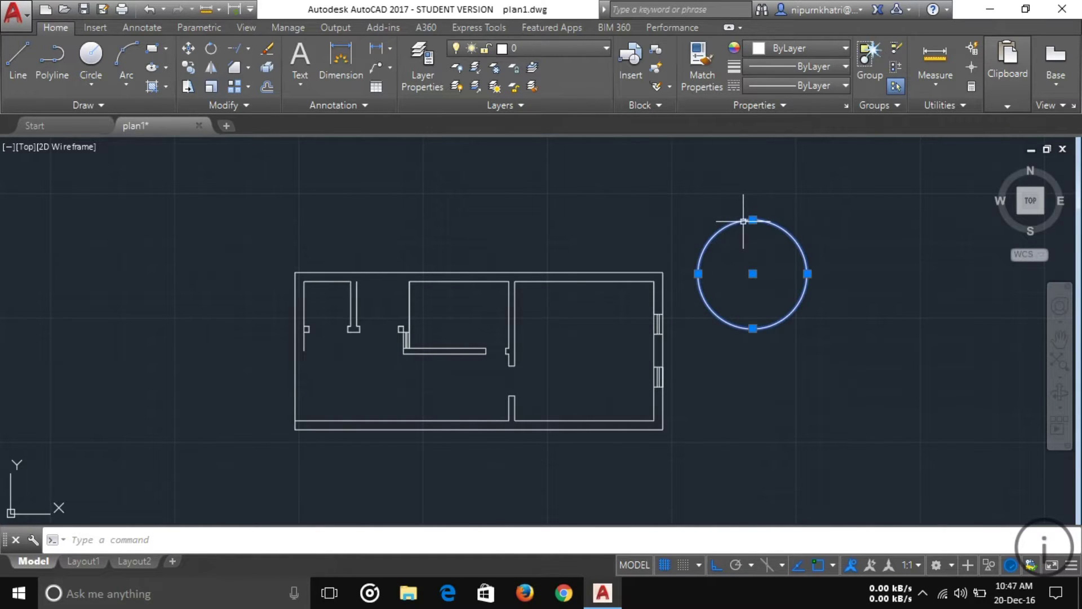
pyautogui.click(216, 89)
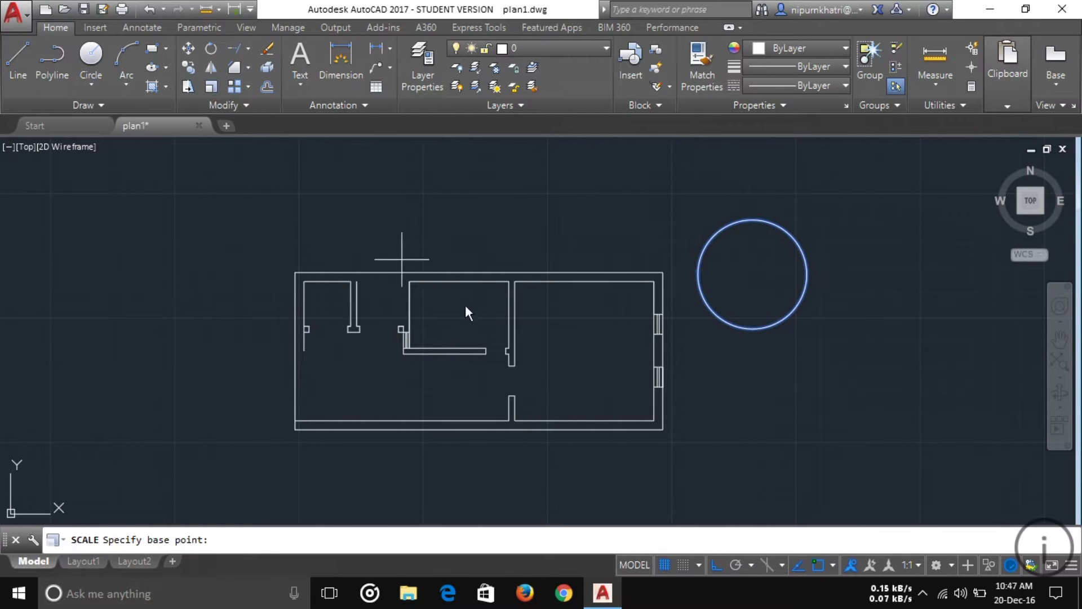
pyautogui.click(753, 328)
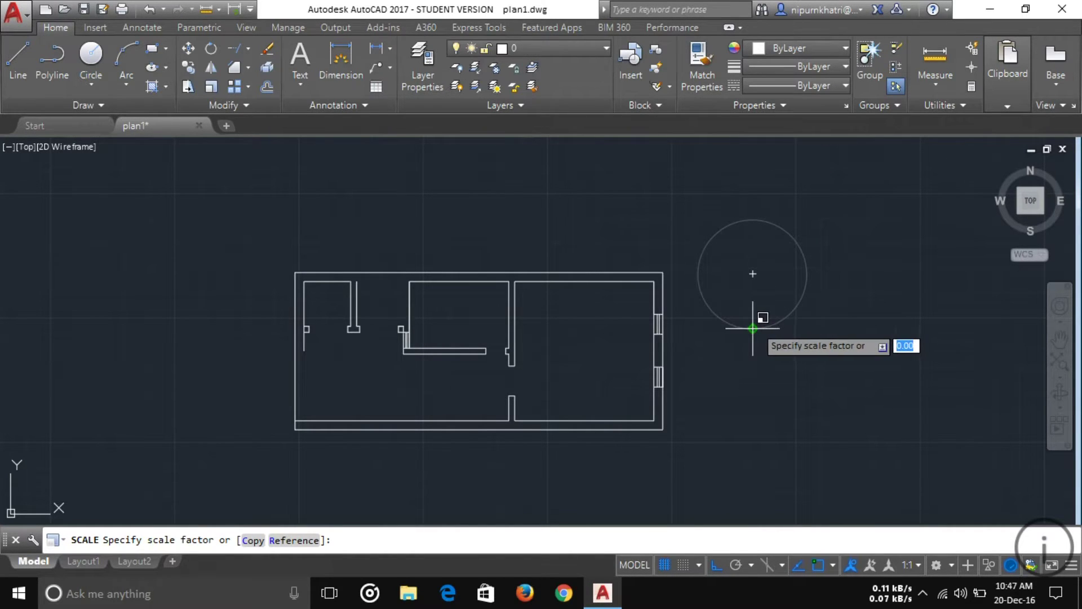
pyautogui.write('0')
pyautogui.press('Return')
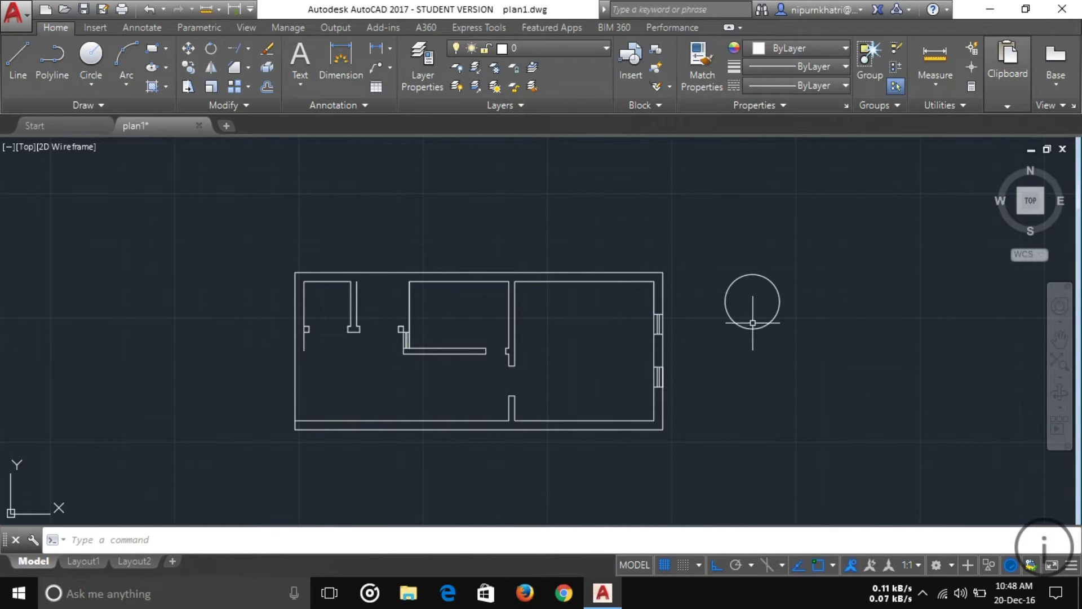
# - Delete the circle to the right of the floor plan
pyautogui.click(713, 255)
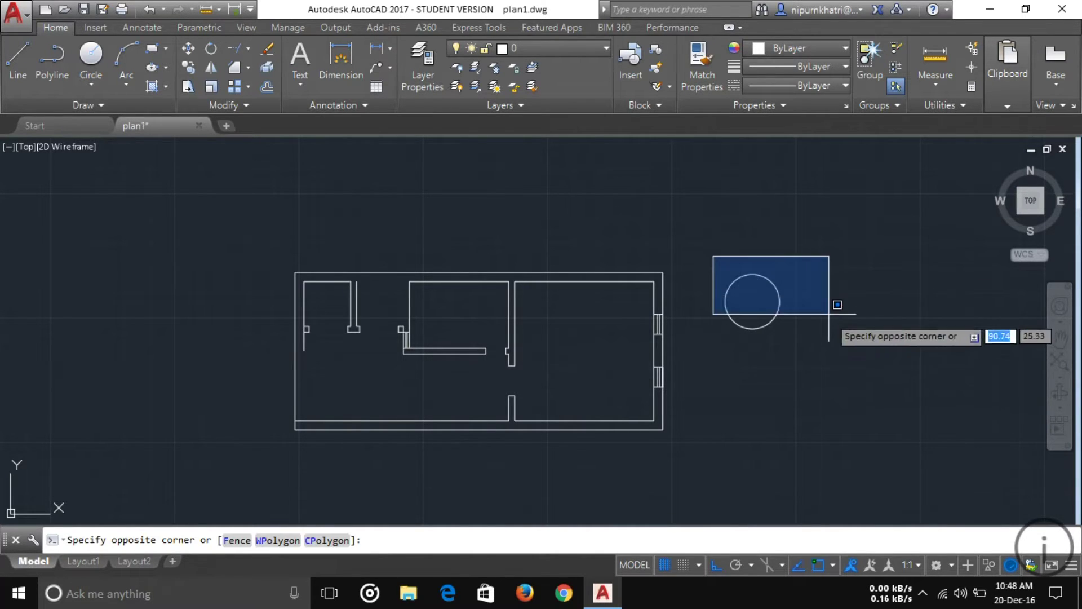
pyautogui.click(800, 354)
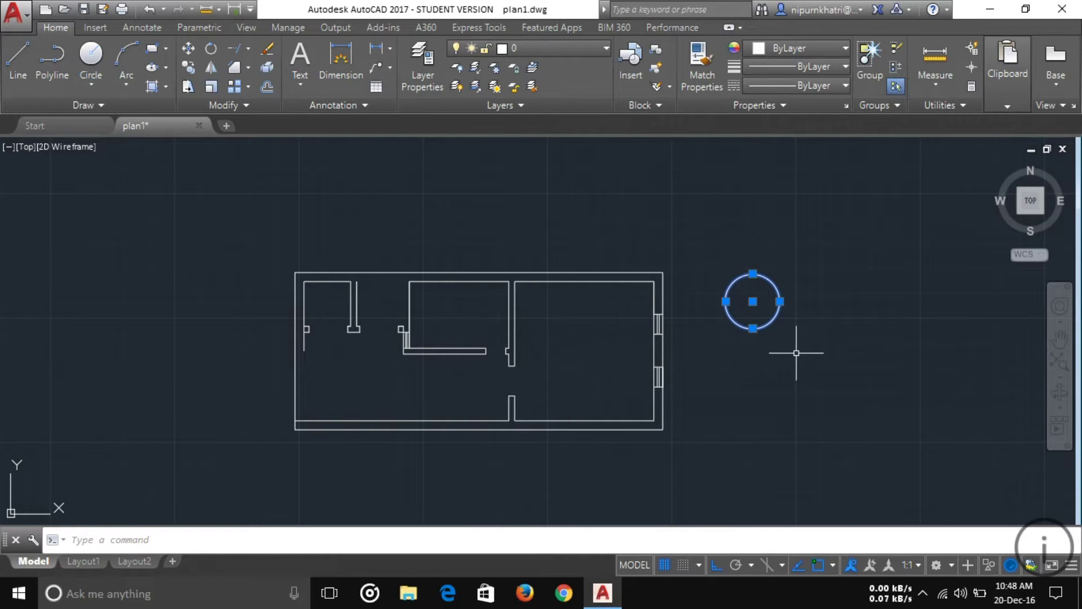
pyautogui.press('Delete')
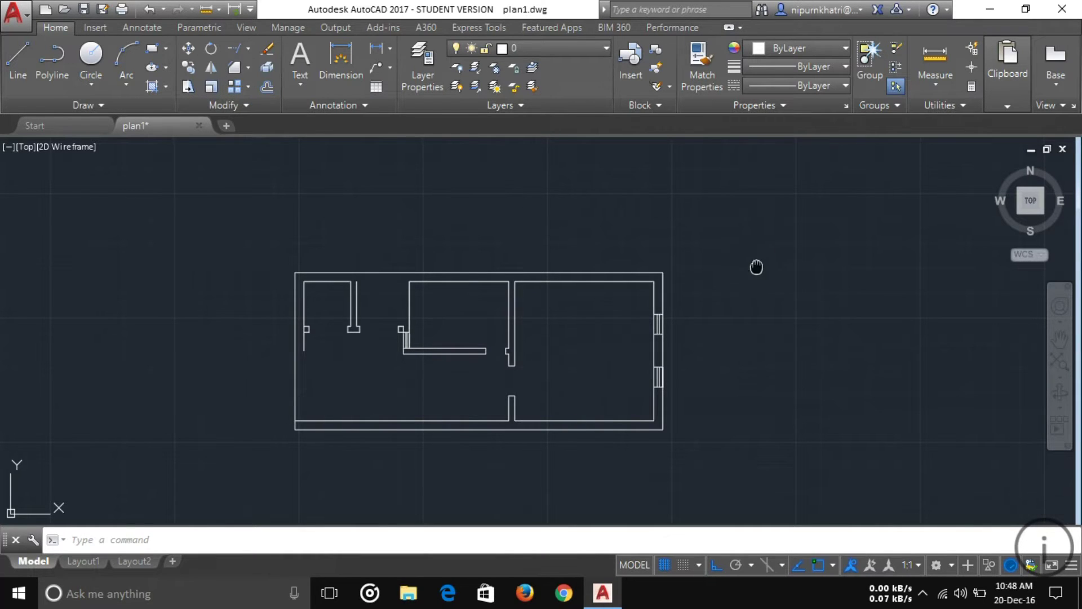
# - Draw a small rectangle in the empty space to the right of the floor plan
pyautogui.moveTo(756, 267); pyautogui.dragTo(494, 253, button='middle')
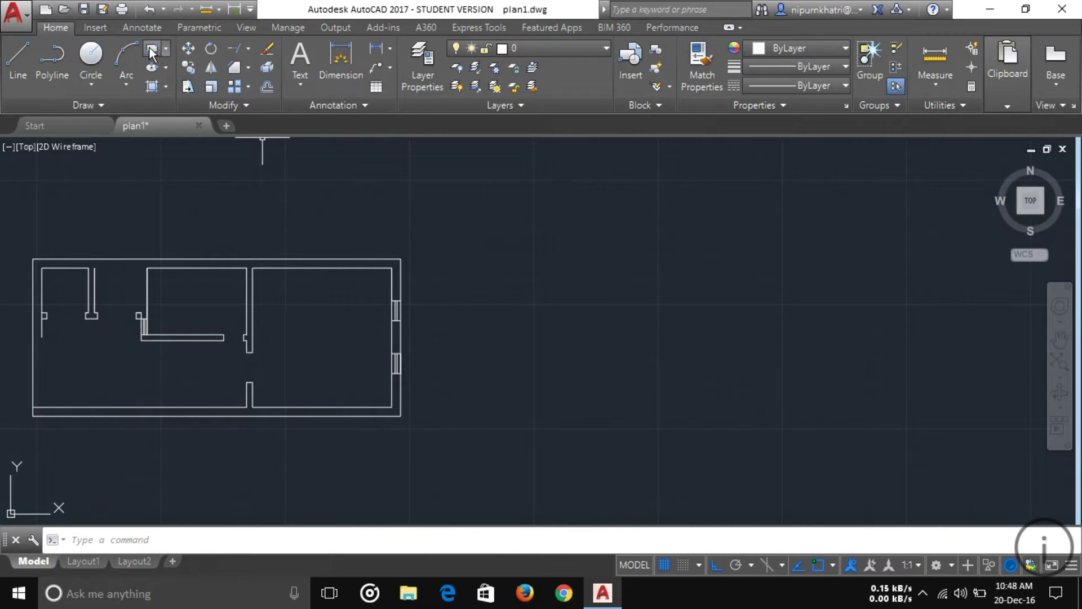
pyautogui.click(152, 53)
pyautogui.click(505, 252)
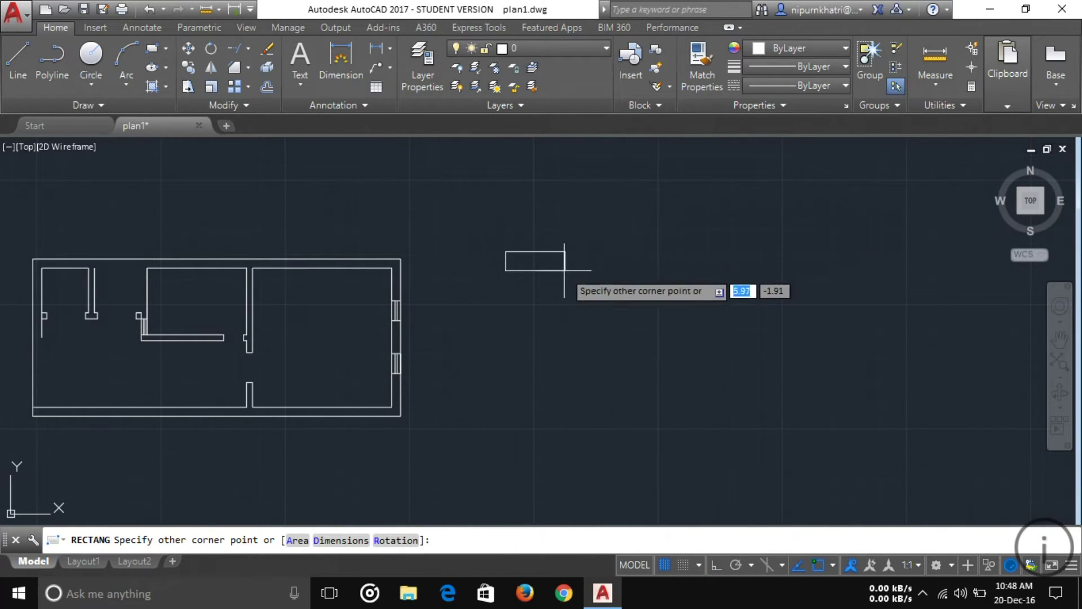
pyautogui.click(542, 280)
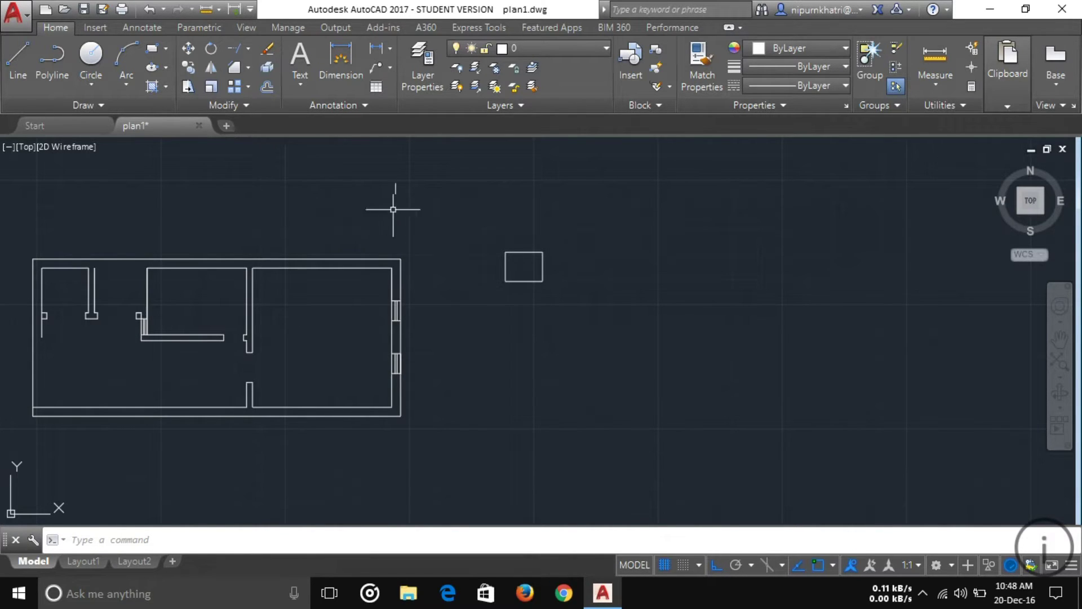
# - Create an associative rectangular array of the small rectangle with 4 columns and 3 rows
pyautogui.click(234, 87)
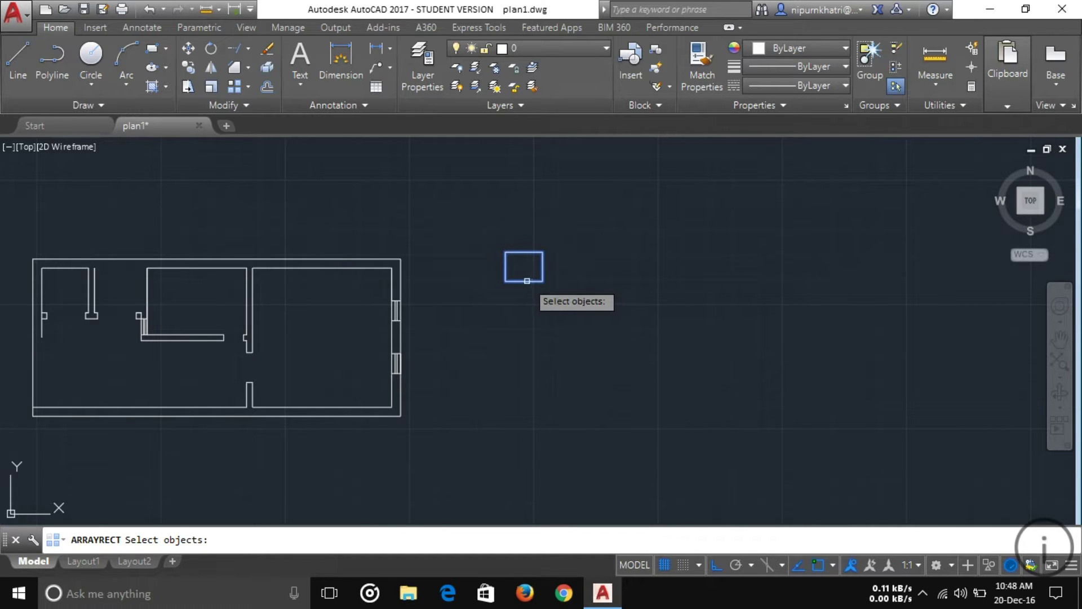
pyautogui.click(527, 281)
pyautogui.press('Return')
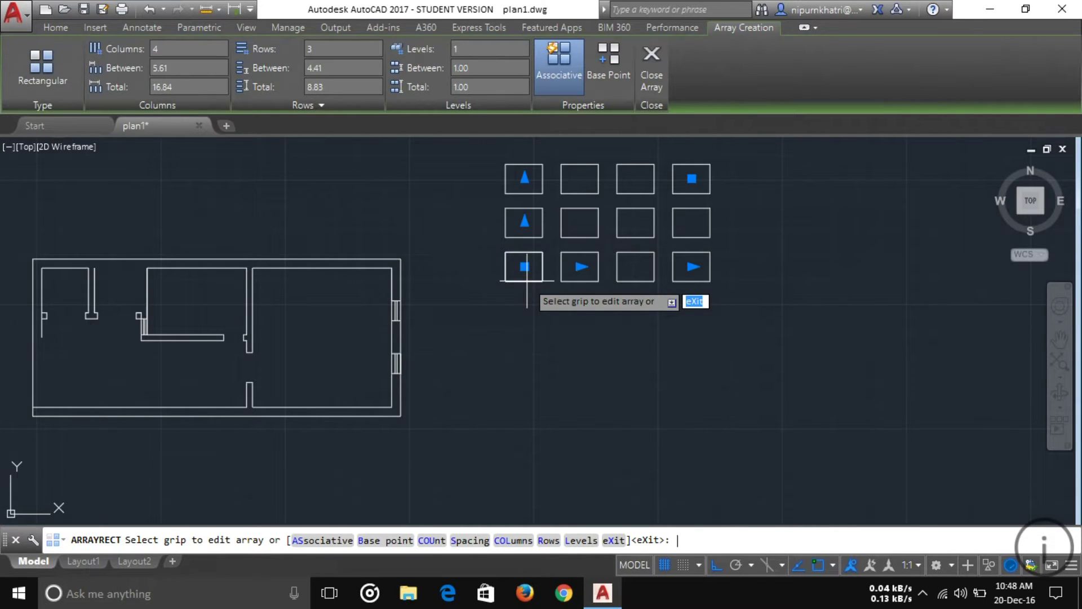
pyautogui.moveTo(567, 334)
pyautogui.mouseDown(button='middle')
pyautogui.moveTo(557, 371)
pyautogui.moveTo(515, 430)
pyautogui.mouseUp(button='middle')
pyautogui.scroll(-2, 515, 435)
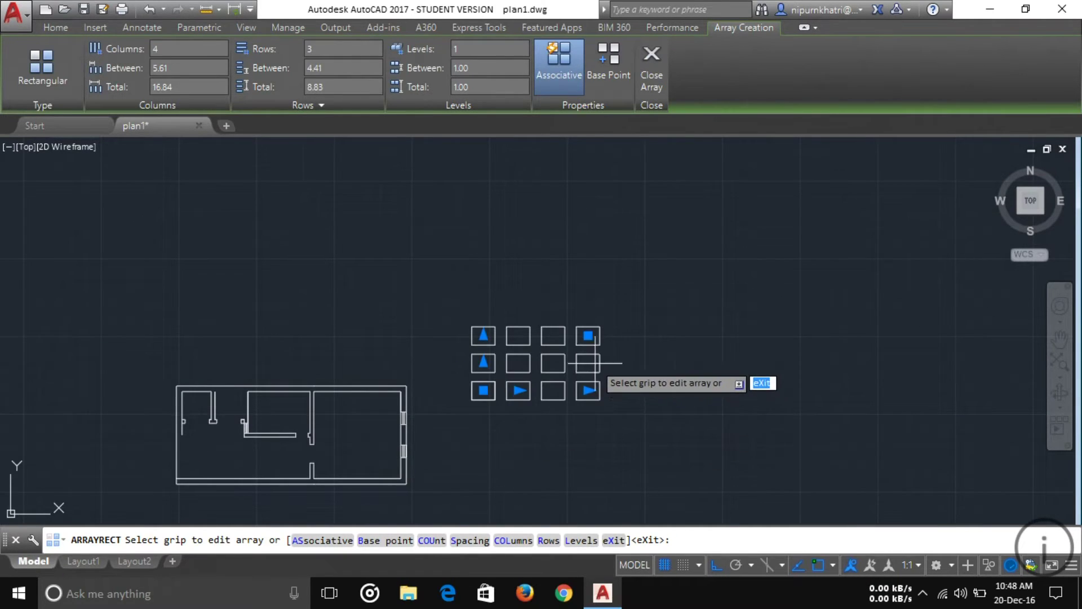
pyautogui.scroll(2, 595, 363)
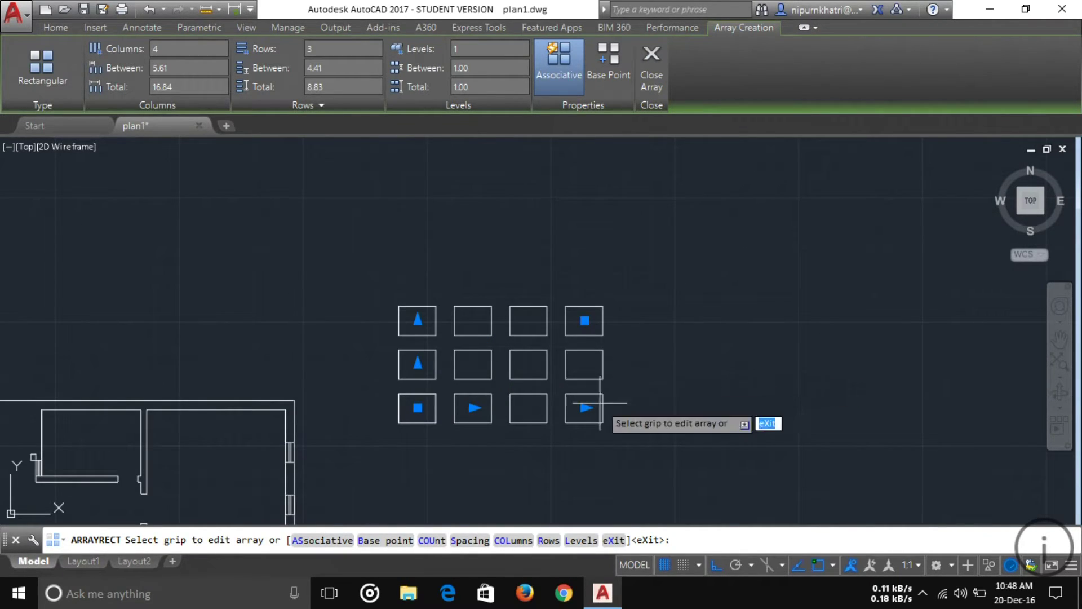
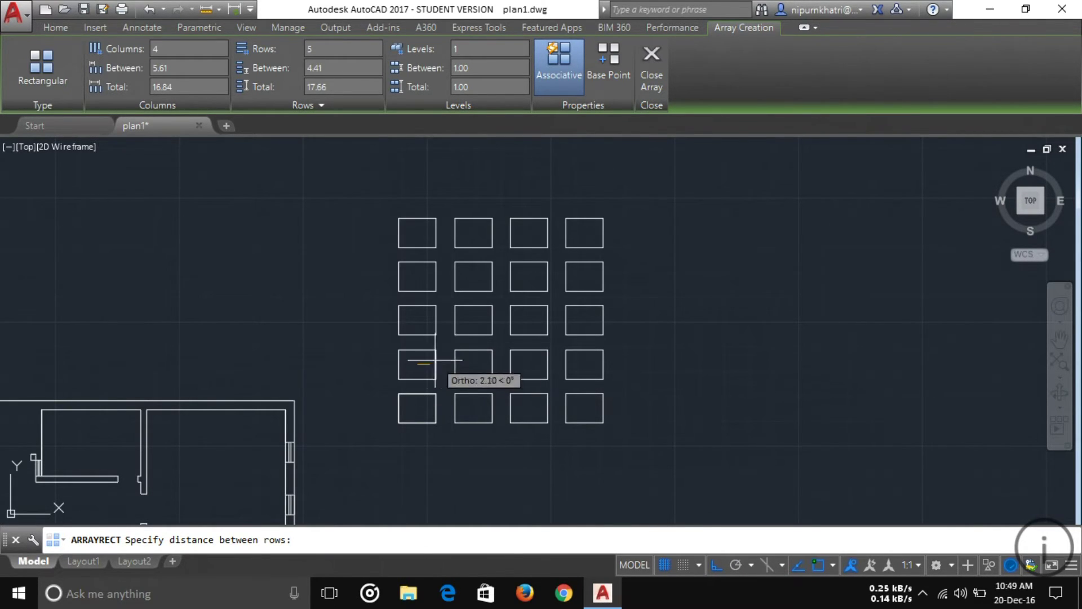
# - Widen the column spacing of the rectangular array to about 12.24 using its spacing grip
pyautogui.click(468, 353)
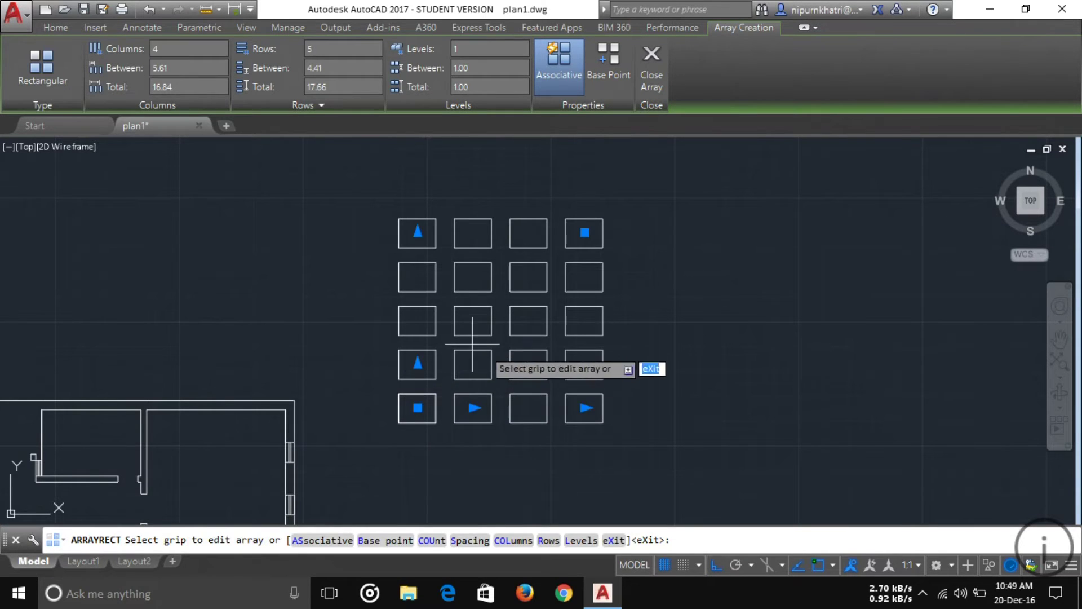
pyautogui.click(474, 407)
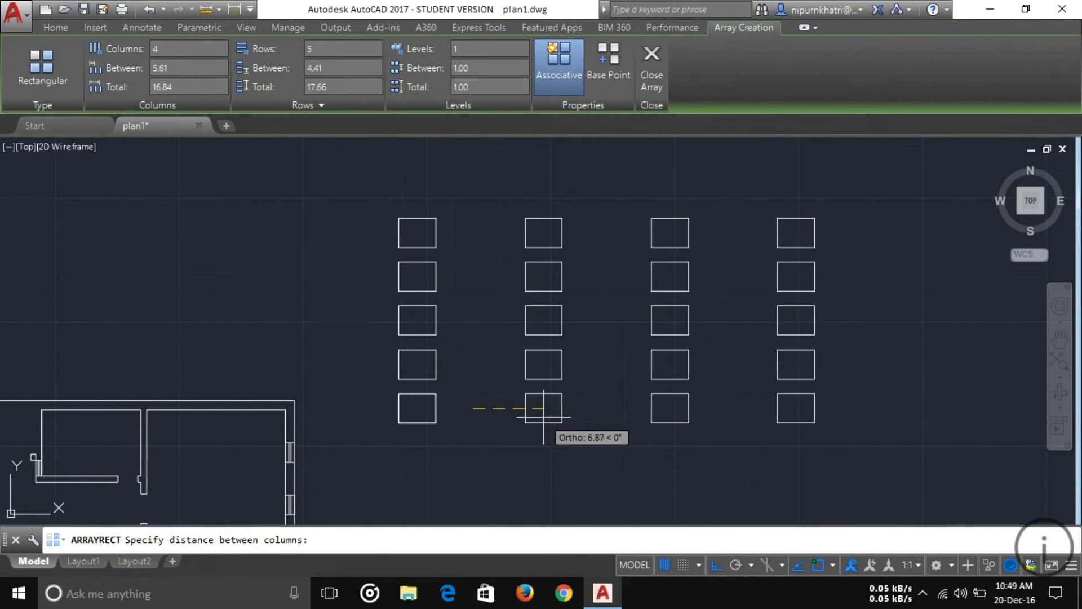
pyautogui.click(539, 418)
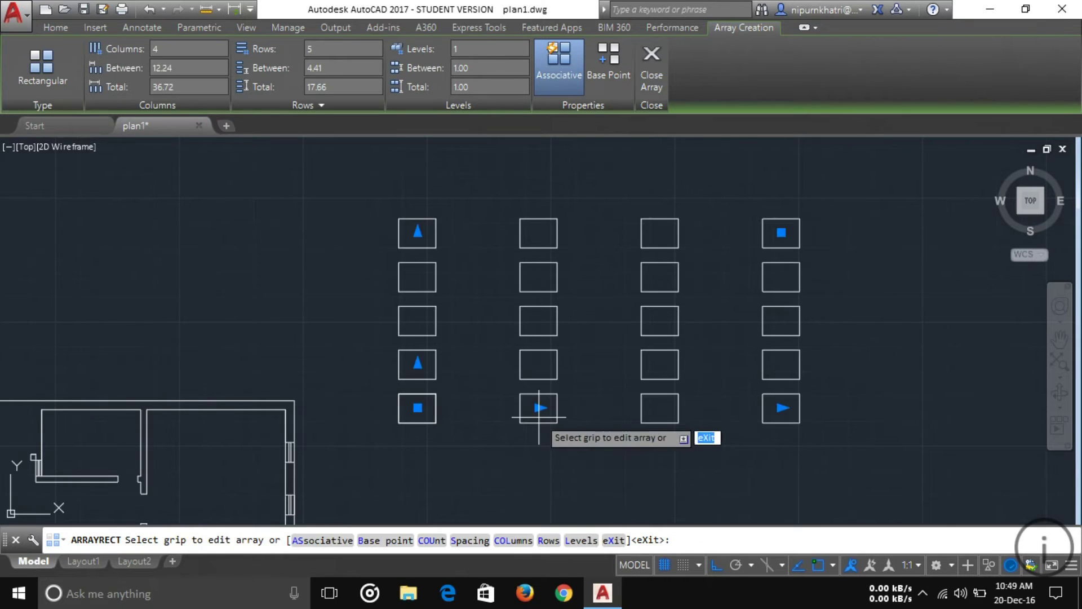
# - Move the whole array horizontally to the right, clear of the original rectangle, keeping 4 columns and 5 rows
pyautogui.click(418, 408)
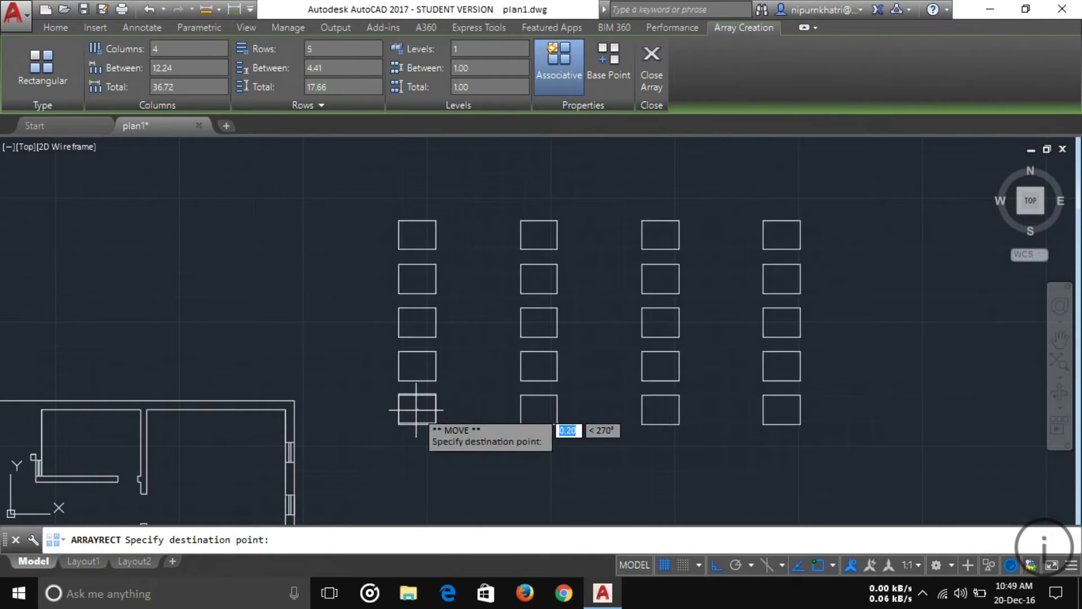
pyautogui.click(497, 408)
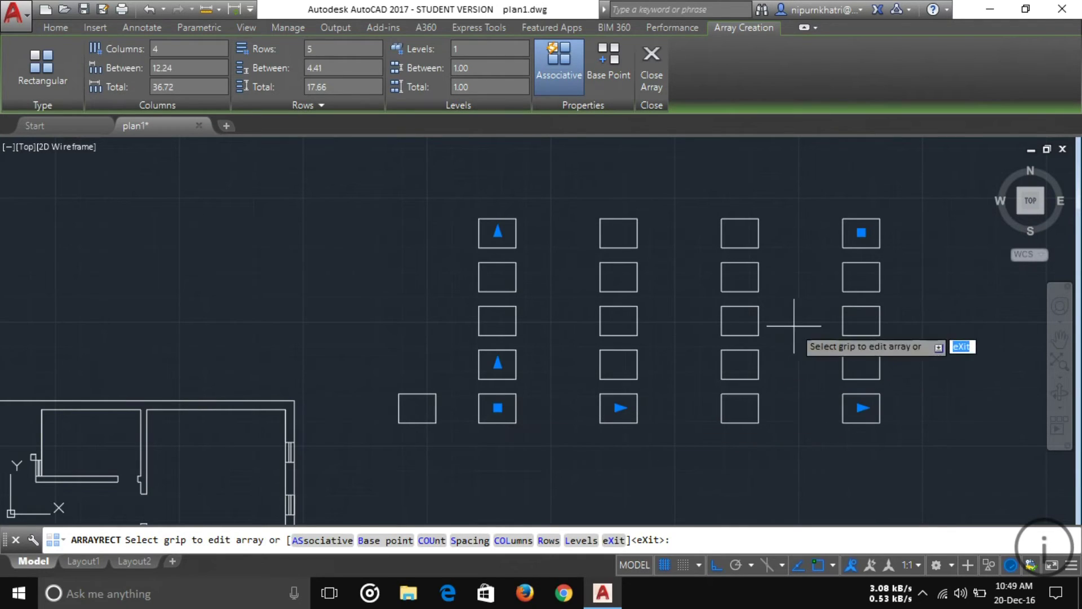
pyautogui.click(862, 232)
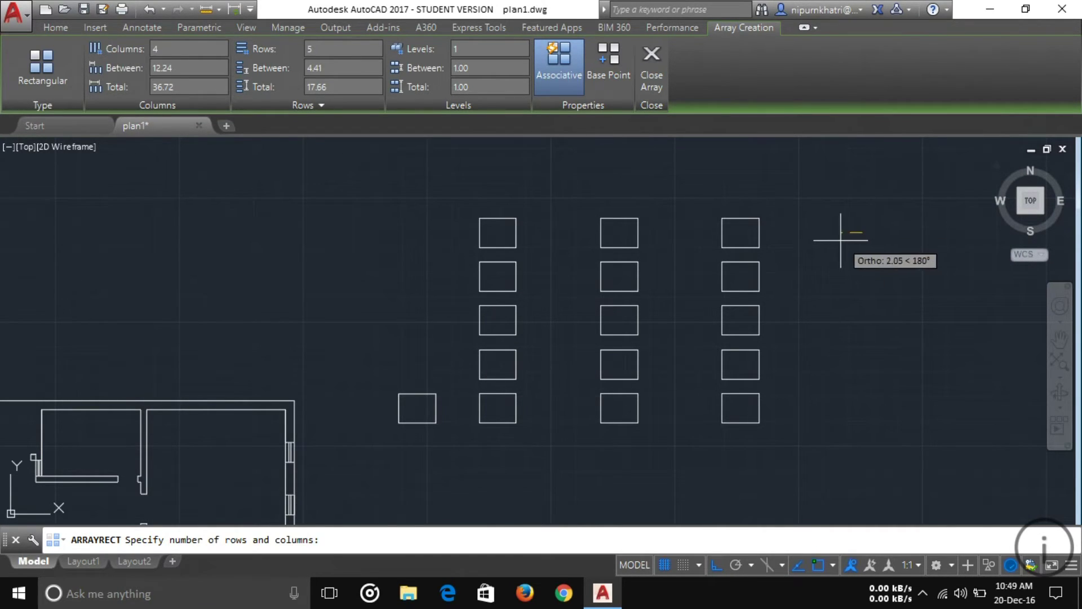
pyautogui.click(857, 234)
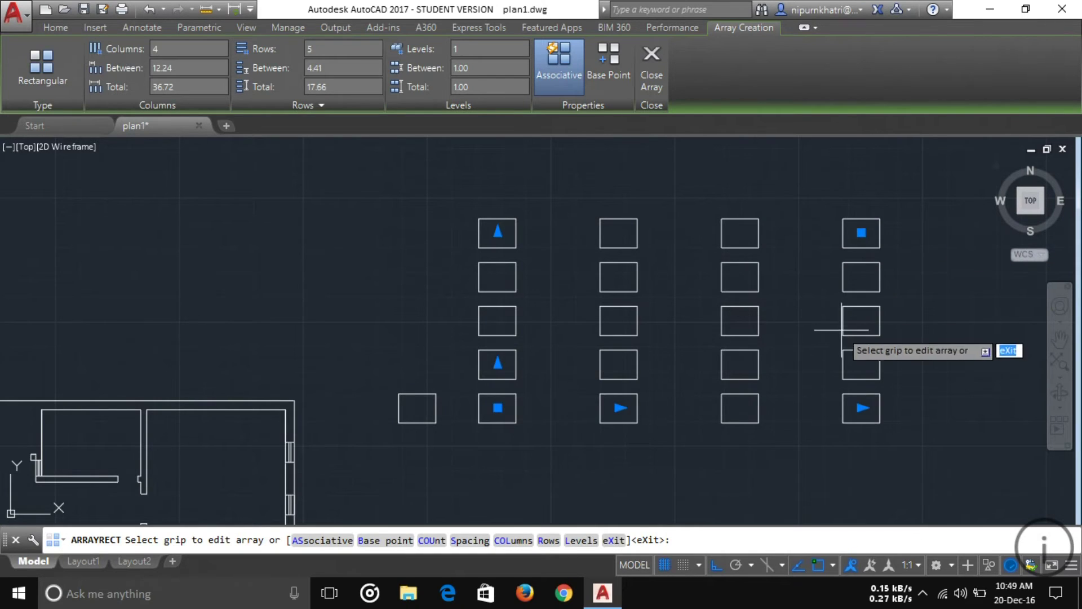
# - Set the array to 6 columns and 10 rows and finish the array command
pyautogui.moveTo(836, 331); pyautogui.dragTo(782, 322, button='middle')
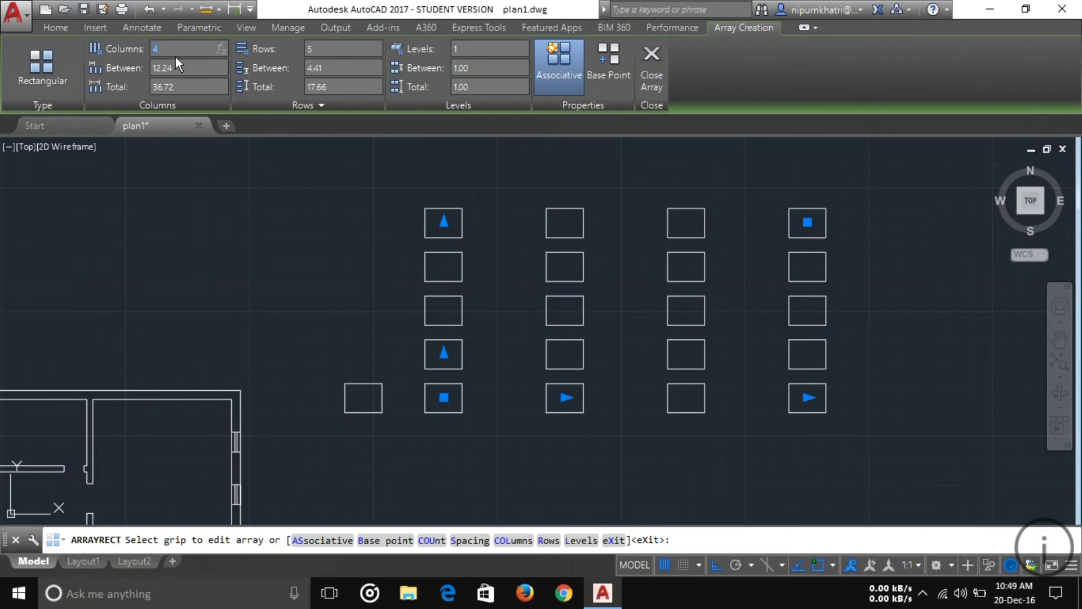
pyautogui.write('6')
pyautogui.press('Return')
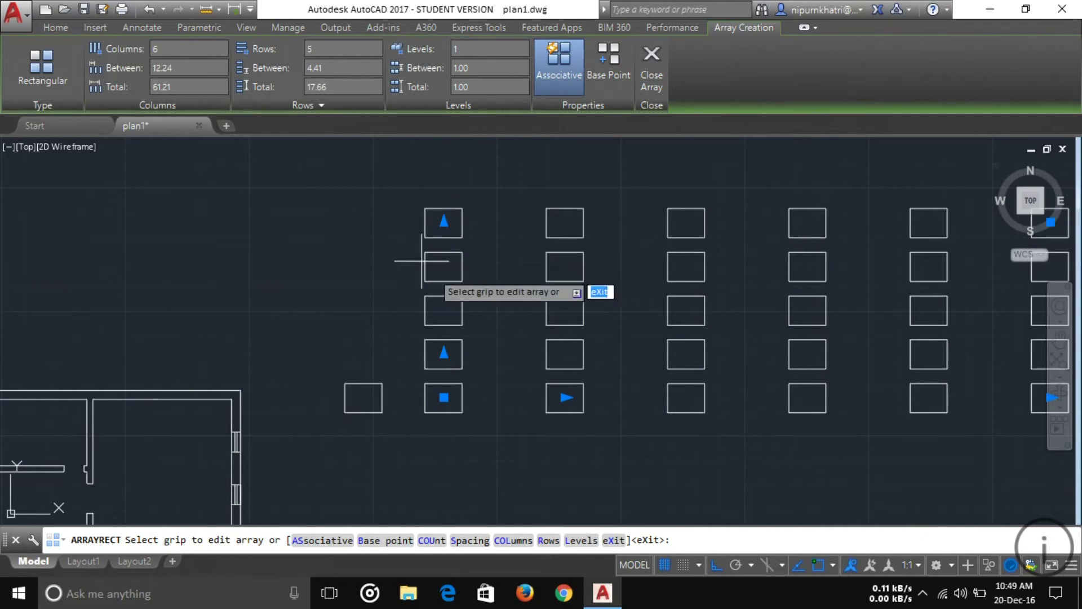
pyautogui.scroll(-5, 490, 339)
pyautogui.moveTo(489, 338); pyautogui.dragTo(408, 316, button='middle')
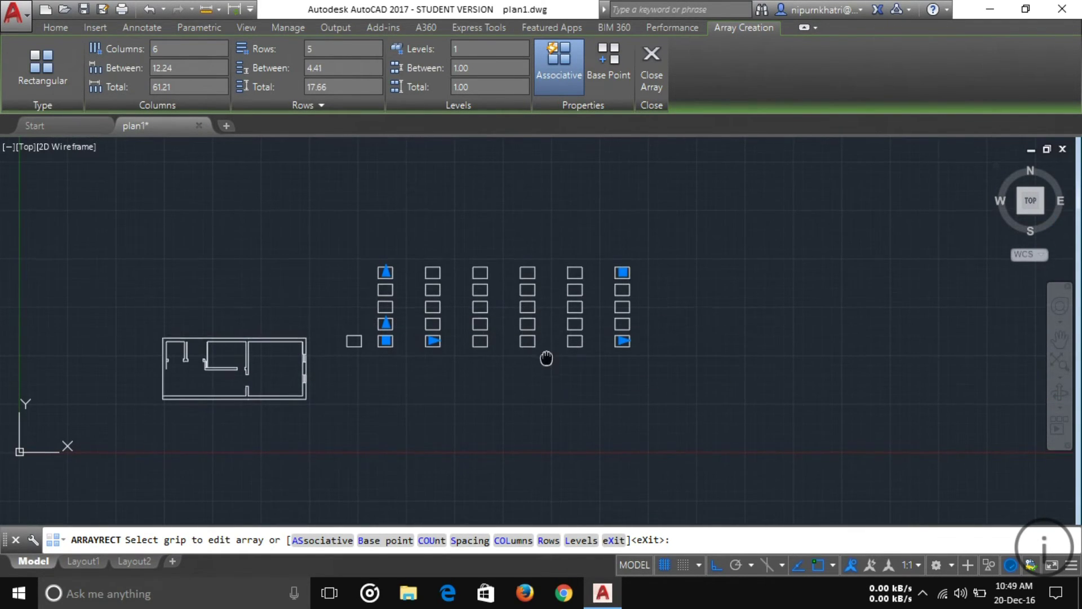
pyautogui.moveTo(546, 358); pyautogui.dragTo(549, 412, button='middle')
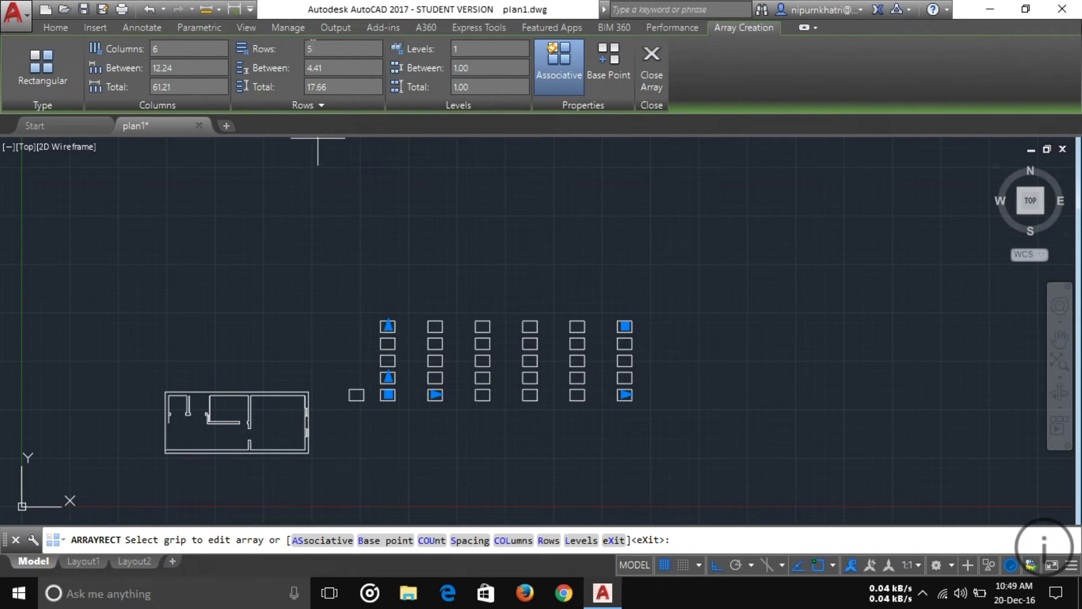
pyautogui.write('10')
pyautogui.press('Return')
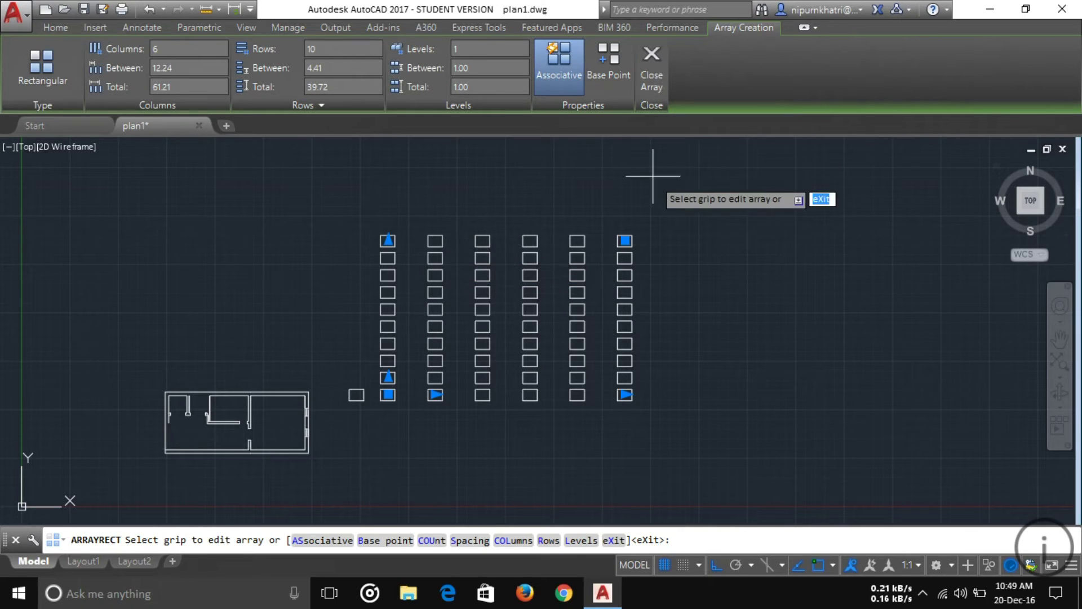
pyautogui.click(657, 67)
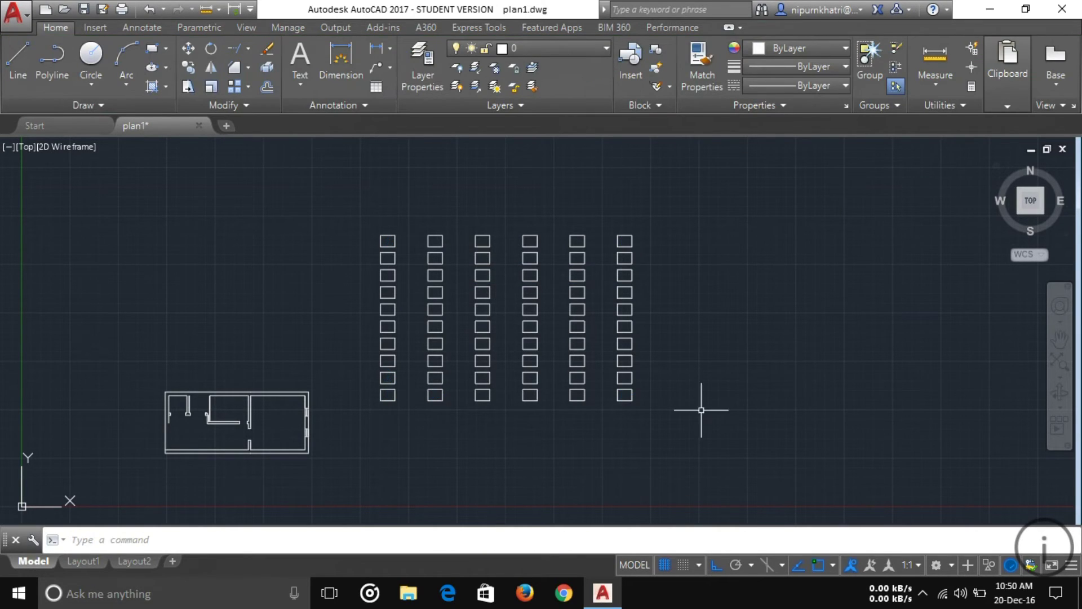
# - Delete the entire rectangular array beside the floor plan
pyautogui.click(703, 409)
pyautogui.click(347, 197)
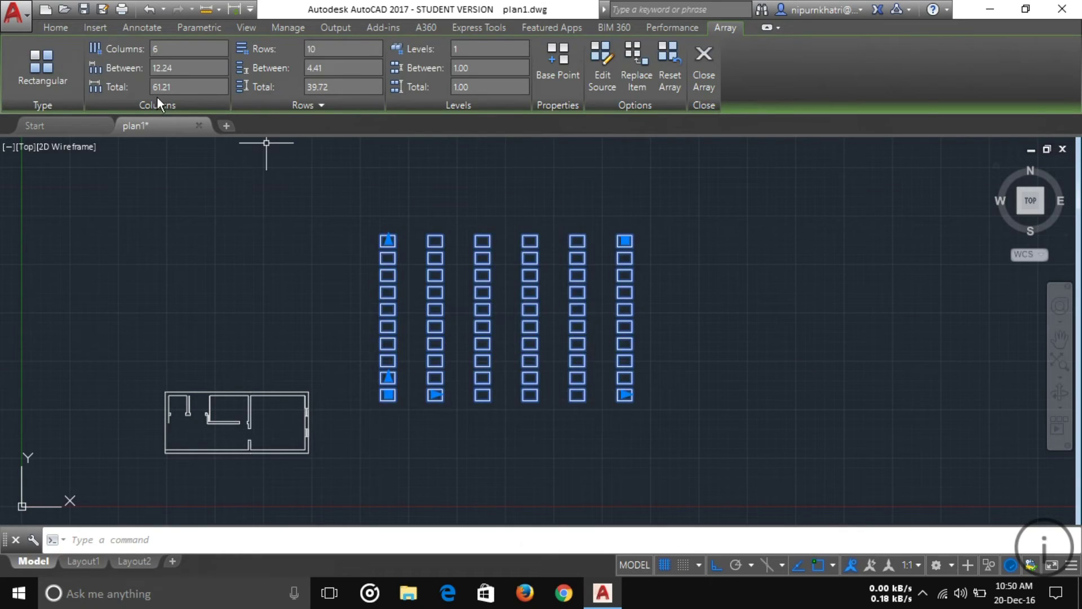
pyautogui.press('Delete')
# - Draw a closed four-sided outline with a slightly slanted left side from lines to the right of the floor plan
pyautogui.scroll(3, 273, 223)
pyautogui.scroll(2, 338, 496)
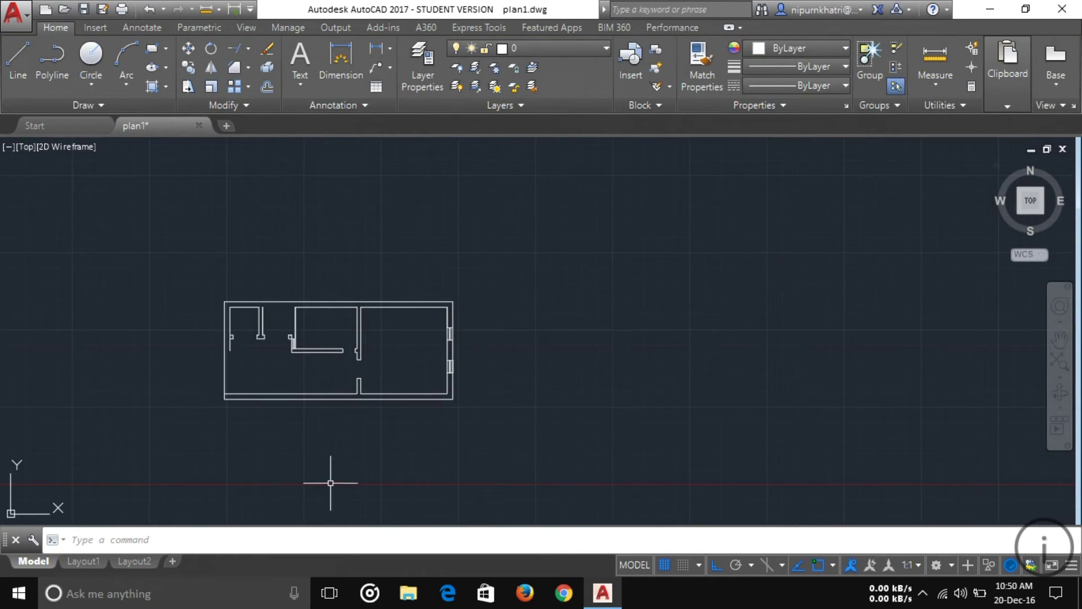
pyautogui.scroll(4, 318, 372)
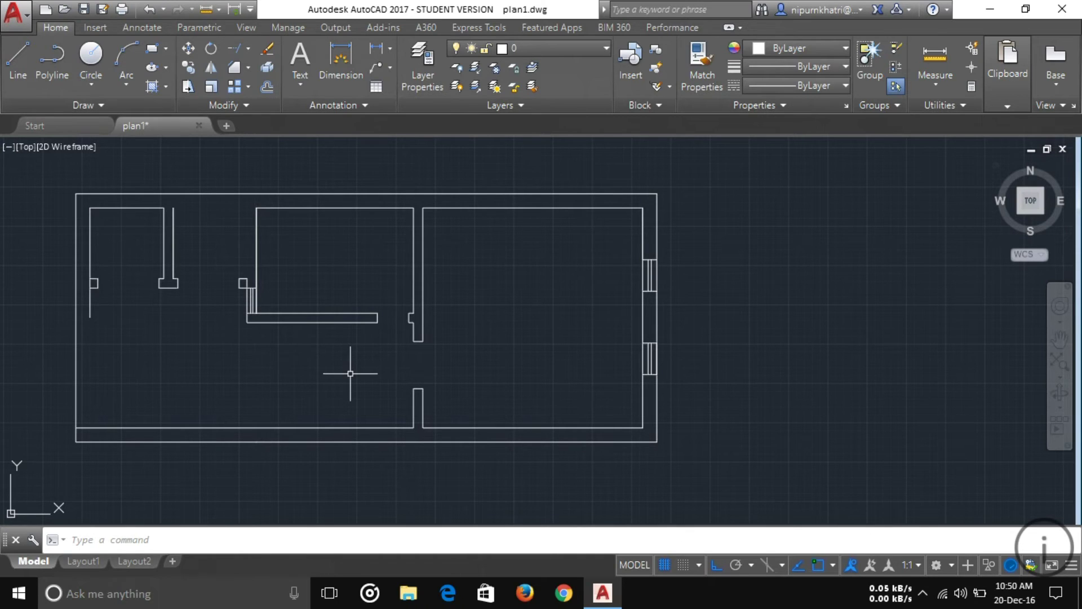
pyautogui.moveTo(349, 374); pyautogui.dragTo(295, 370, button='middle')
pyautogui.scroll(-2, 295, 370)
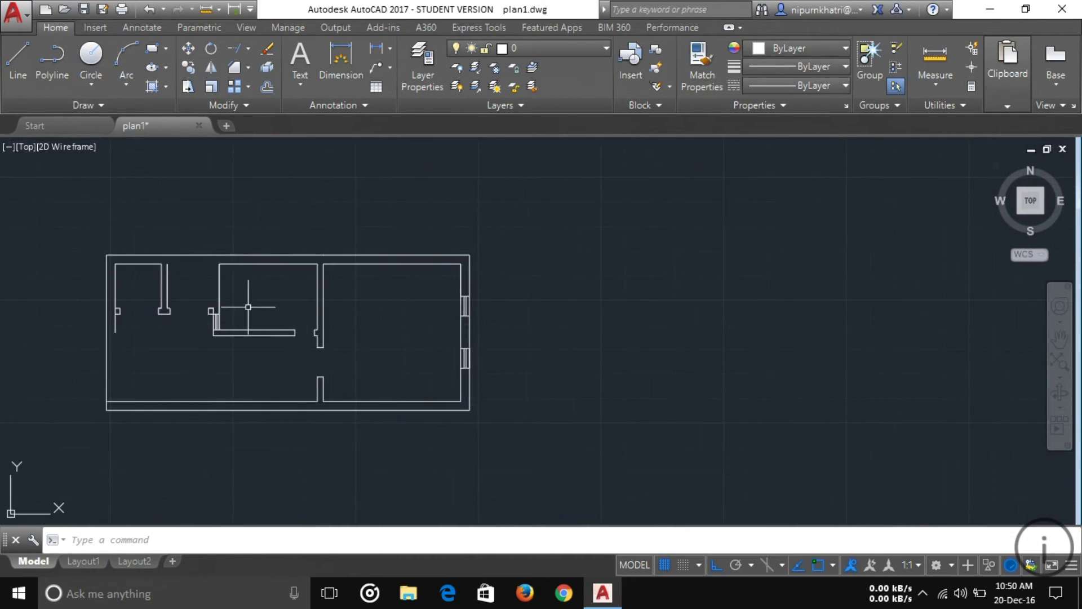
pyautogui.click(18, 62)
pyautogui.click(586, 223)
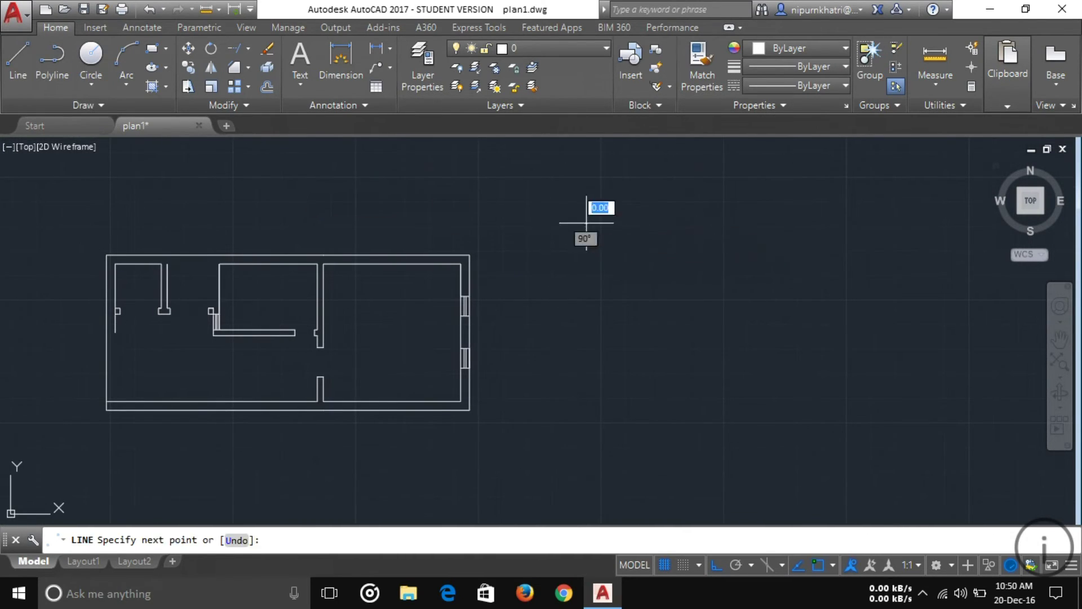
pyautogui.click(791, 217)
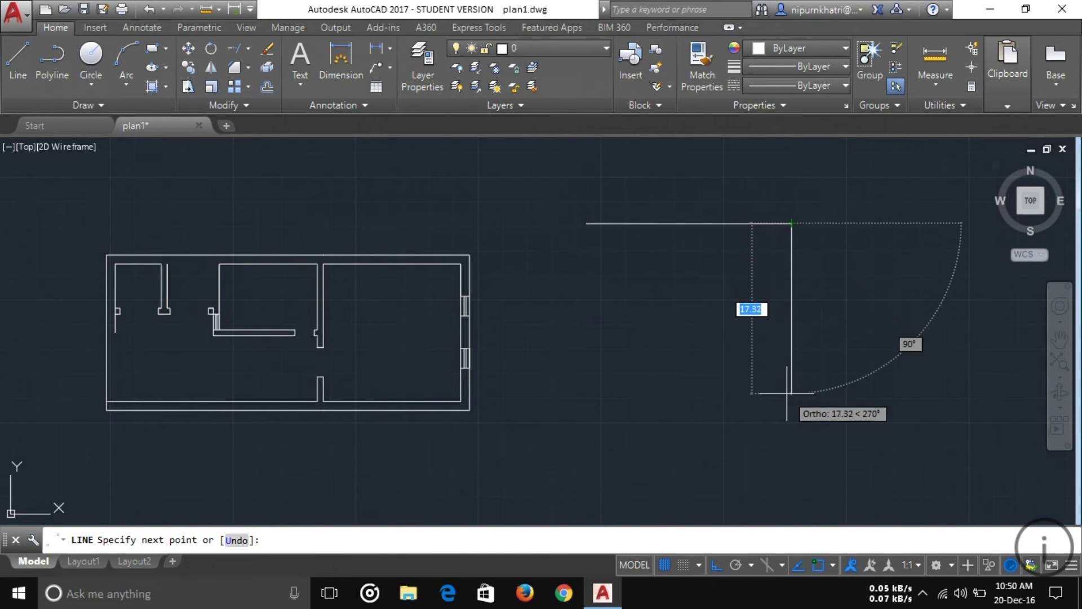
pyautogui.click(792, 412)
pyautogui.click(575, 414)
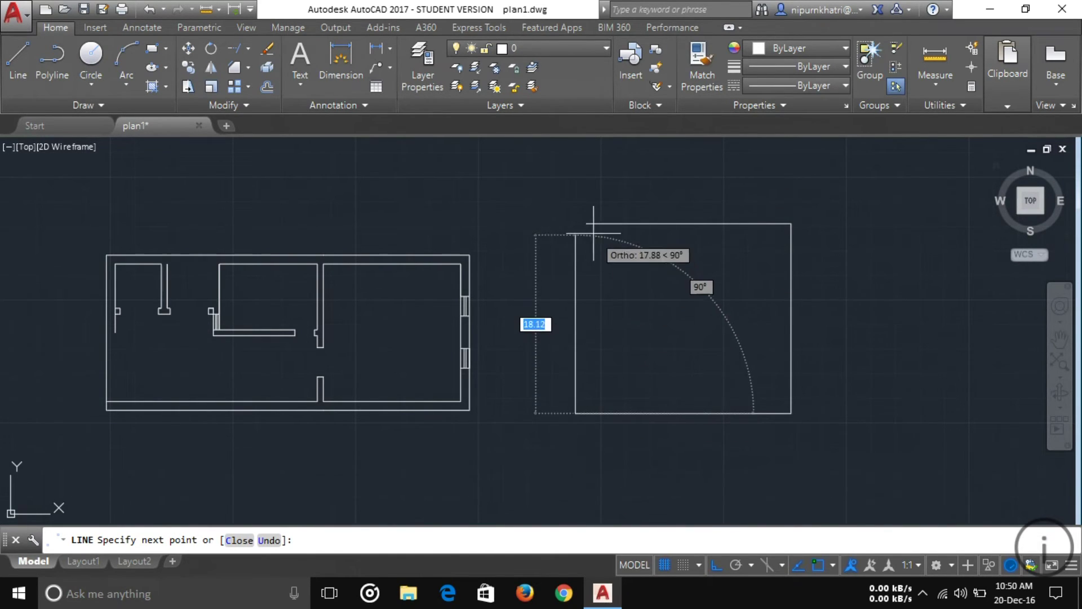
pyautogui.click(587, 225)
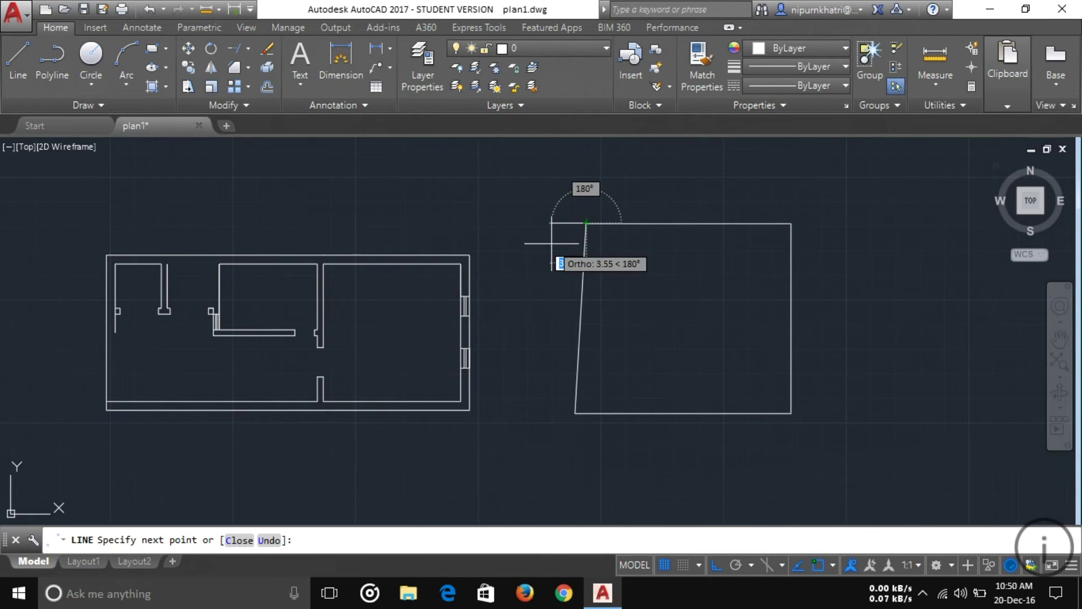
pyautogui.press('Escape')
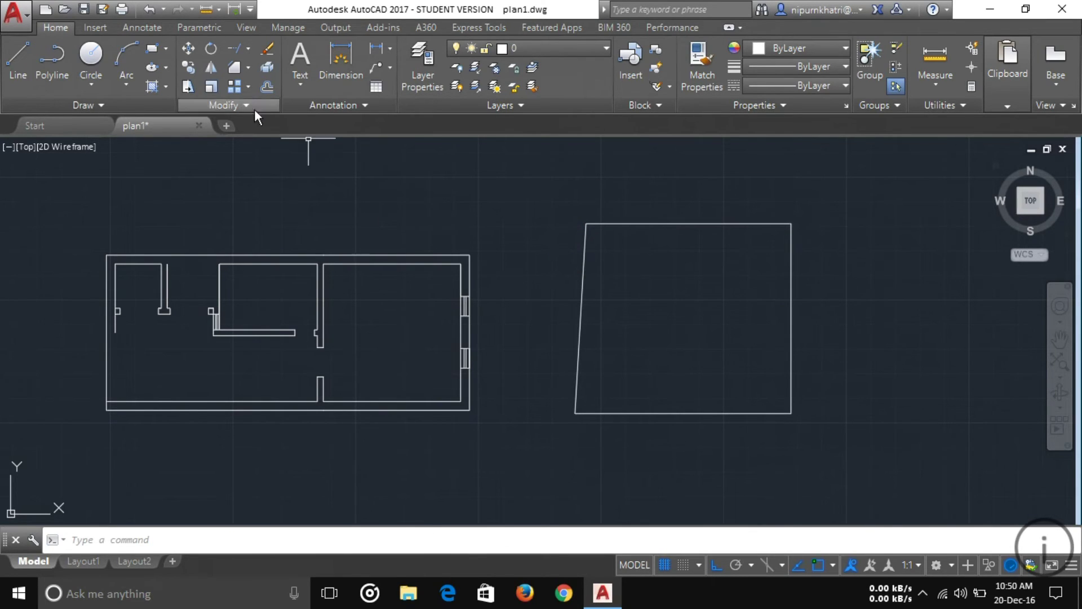
# - Offset the top, right, bottom and left sides of the four-sided outline inward by 3
pyautogui.click(269, 83)
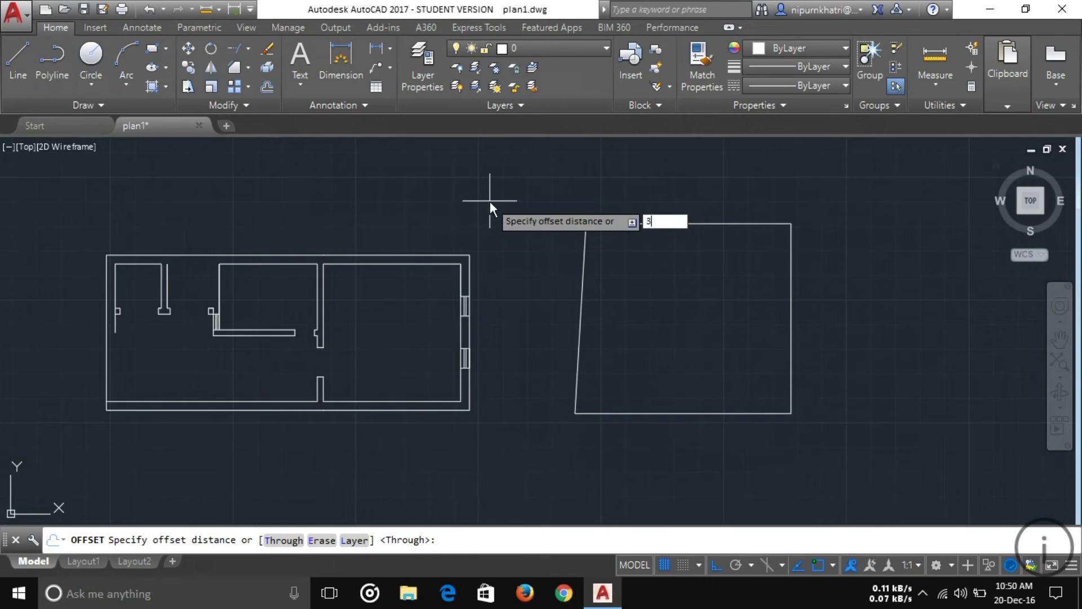
pyautogui.press('Return')
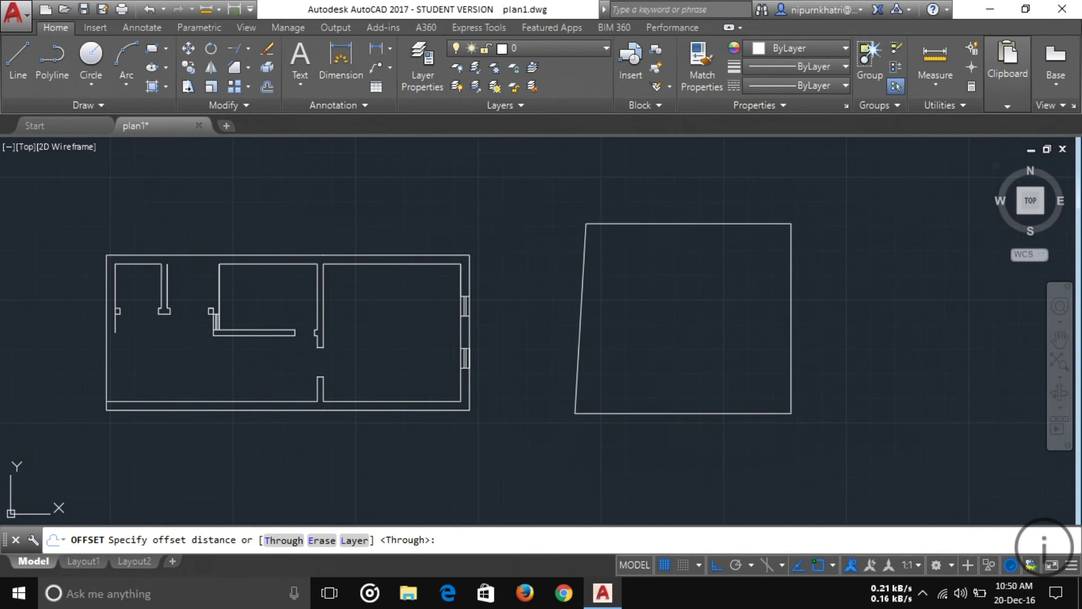
pyautogui.click(634, 224)
pyautogui.click(644, 255)
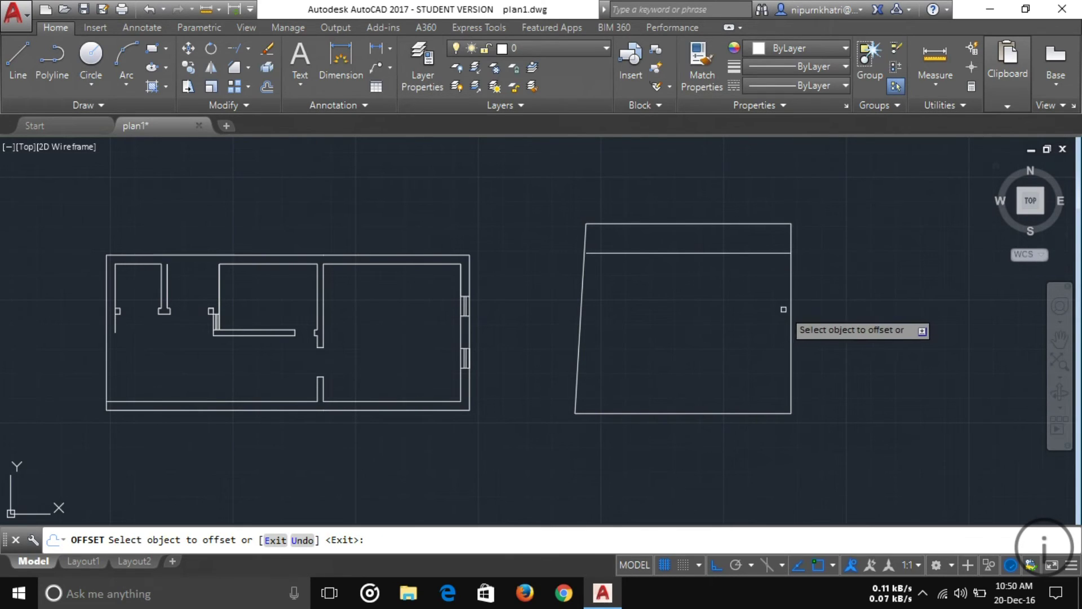
pyautogui.click(788, 306)
pyautogui.click(772, 291)
pyautogui.click(725, 413)
pyautogui.click(713, 369)
pyautogui.click(581, 330)
pyautogui.click(648, 326)
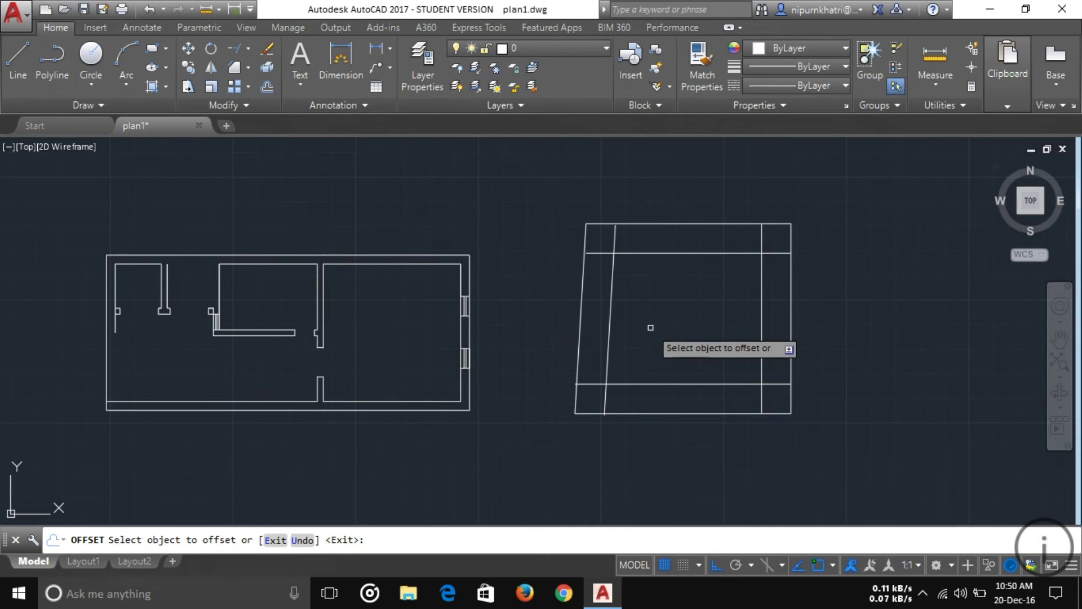
# - Offset the four inner lines inward once more by the same distance and end the Offset command
pyautogui.click(706, 253)
pyautogui.click(703, 288)
pyautogui.click(758, 328)
pyautogui.click(730, 344)
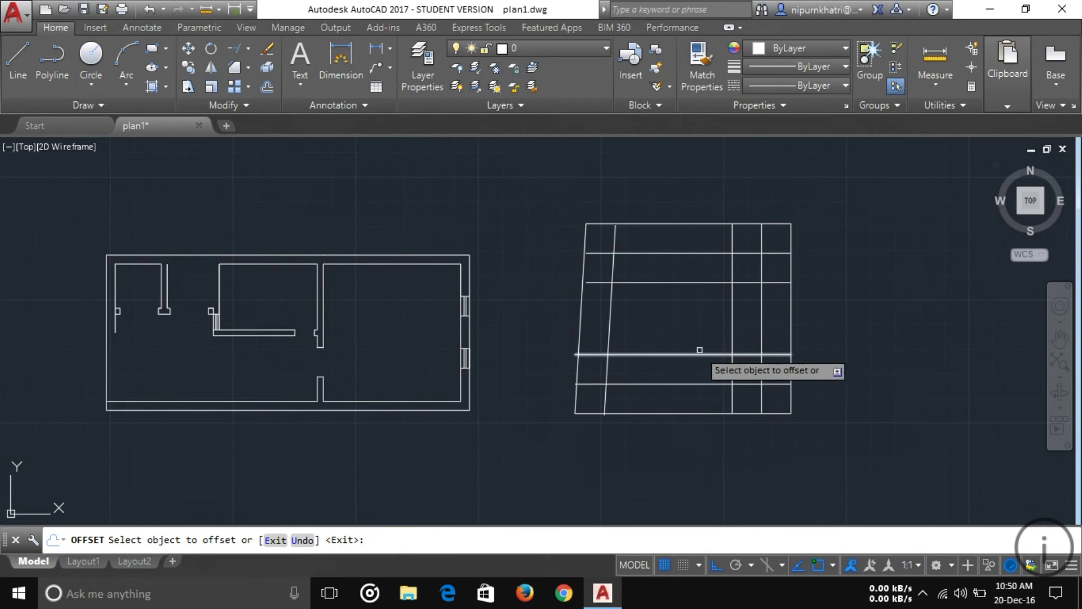
pyautogui.click(609, 330)
pyautogui.click(665, 332)
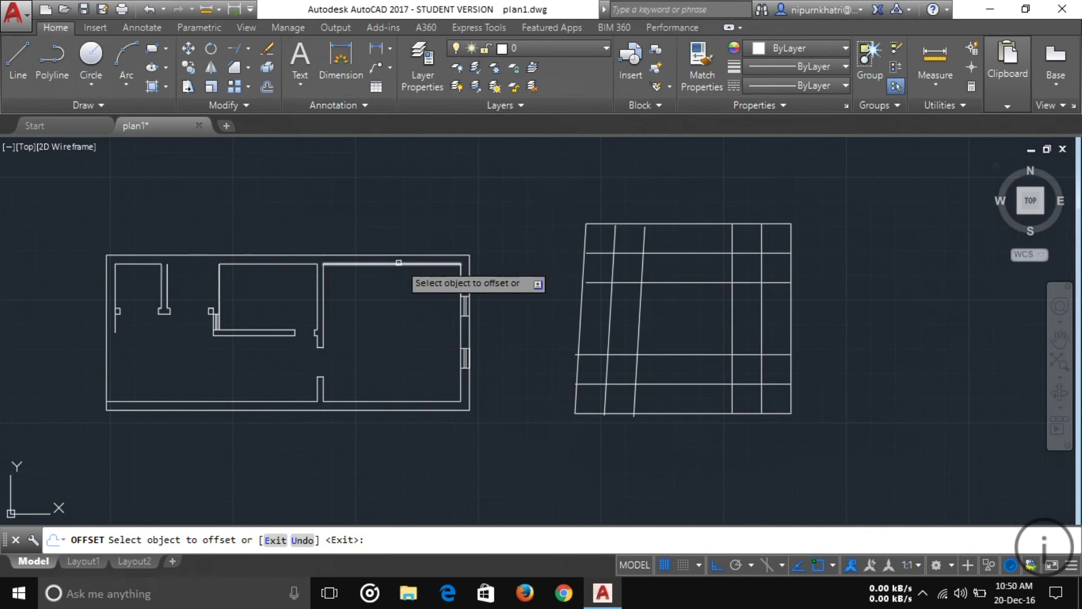
pyautogui.moveTo(376, 310); pyautogui.dragTo(435, 304, button='middle')
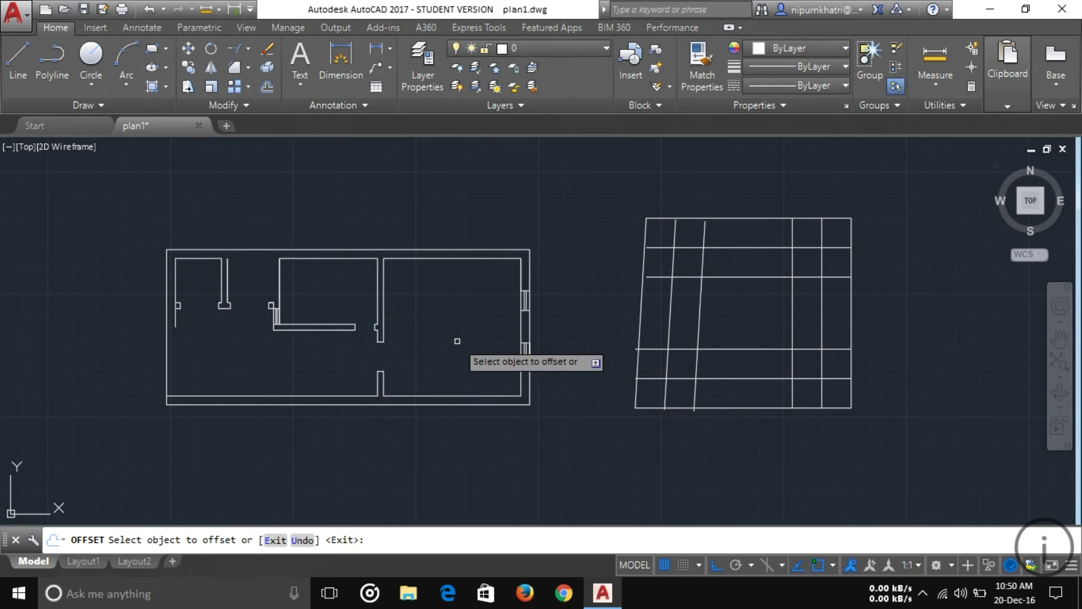
pyautogui.press('Escape')
pyautogui.moveTo(547, 383); pyautogui.dragTo(496, 346, button='middle')
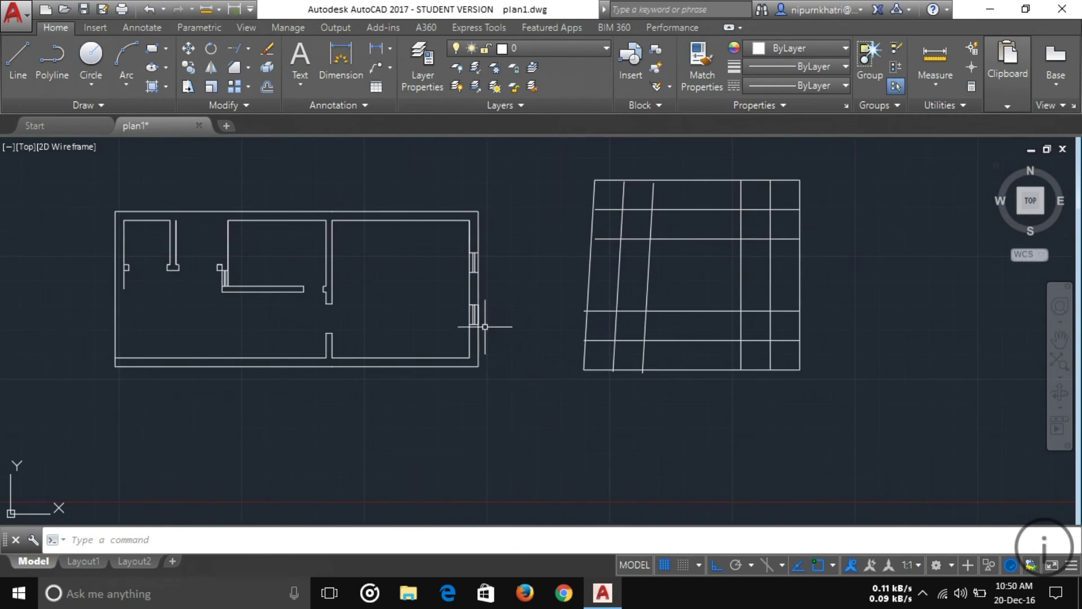
pyautogui.click(28, 73)
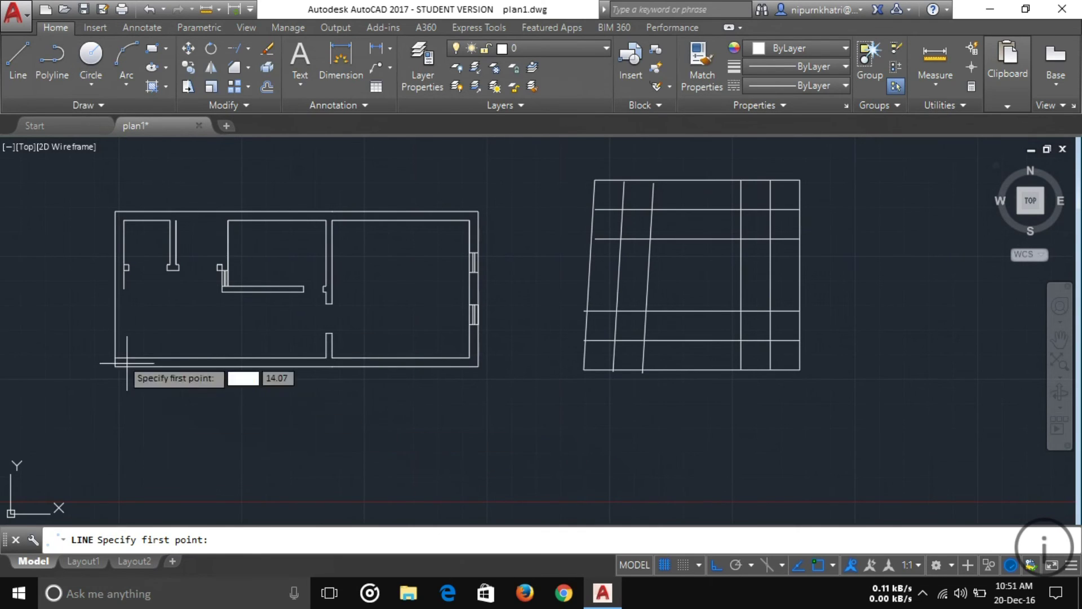
pyautogui.press('Escape')
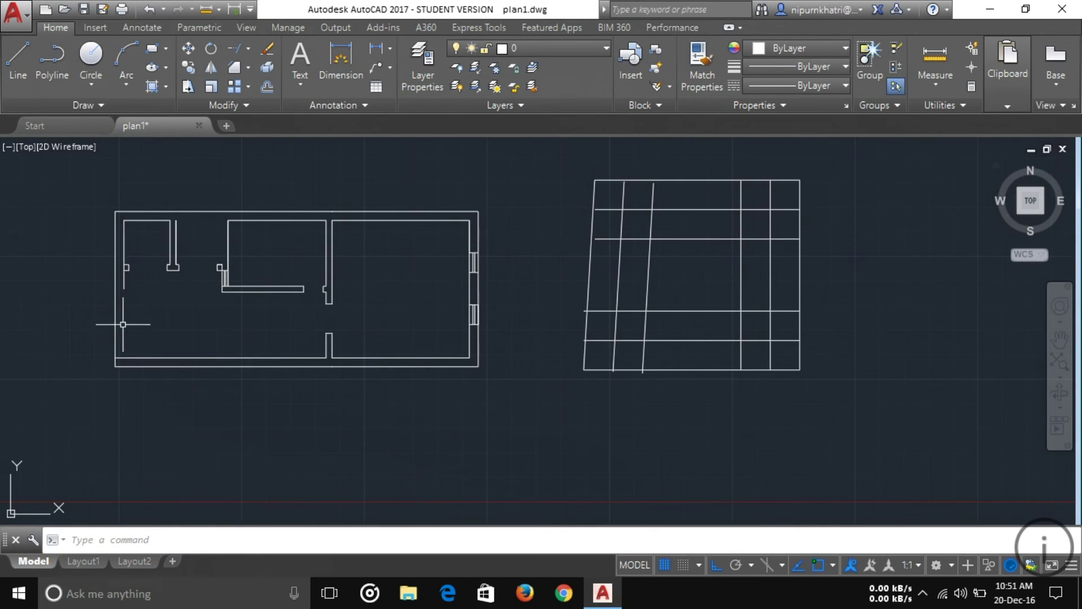
pyautogui.moveTo(128, 350); pyautogui.dragTo(181, 350, button='middle')
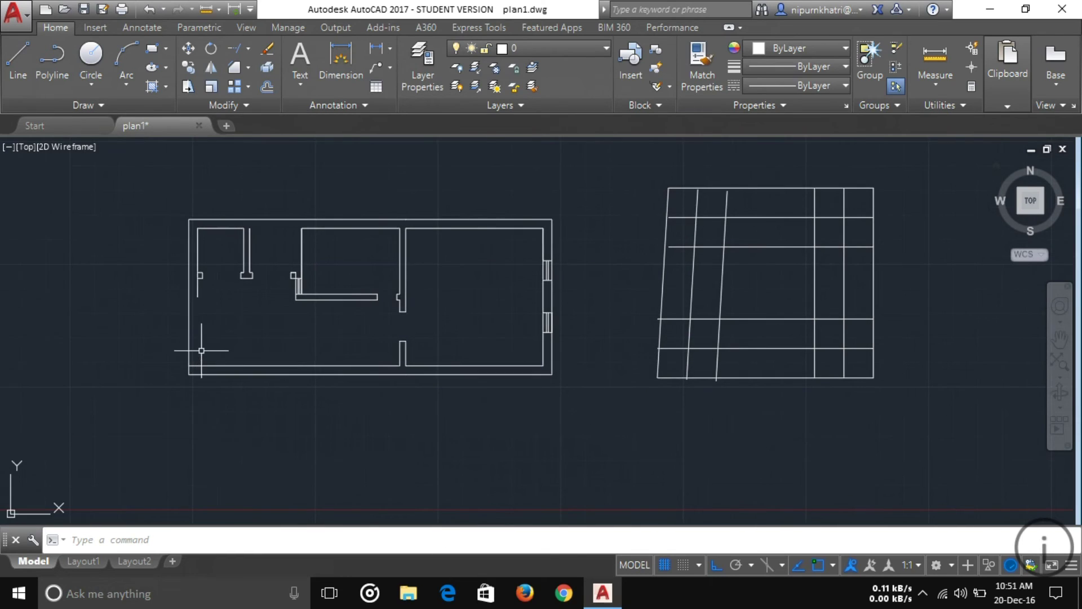
pyautogui.scroll(2, 199, 303)
pyautogui.moveTo(241, 374); pyautogui.dragTo(265, 371, button='middle')
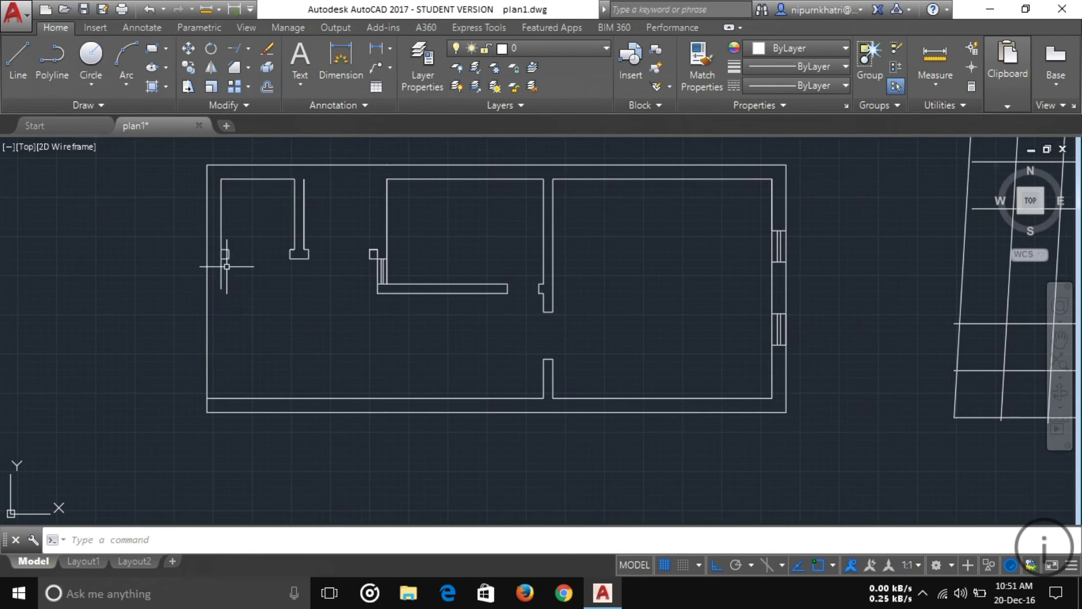
pyautogui.scroll(2, 220, 264)
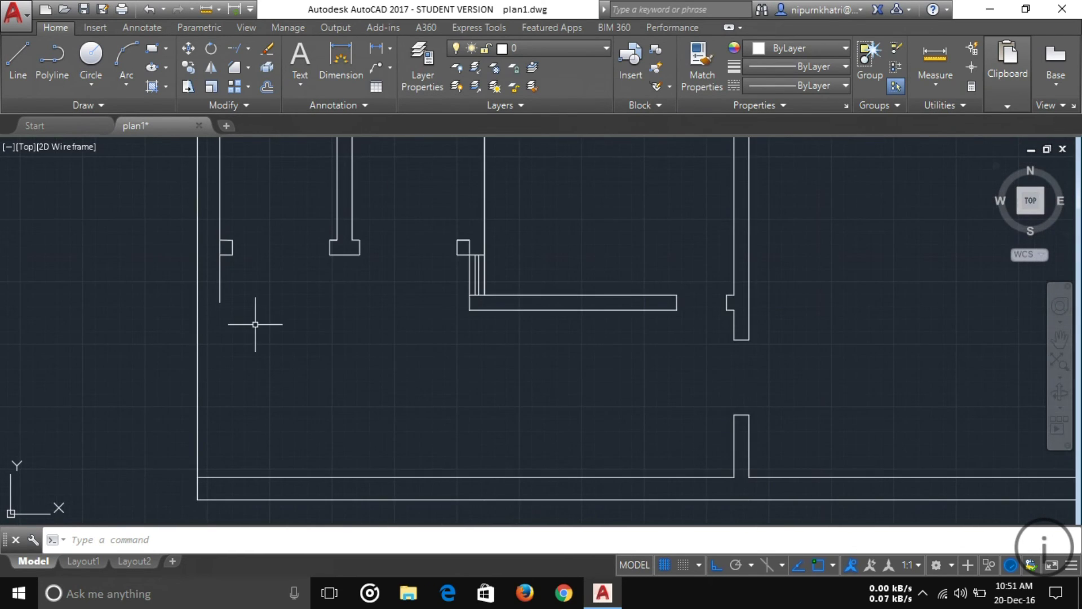
# - Lengthen the inner line of the floor plan's left wall down to the inner line of the bottom wall and clear the selection
pyautogui.moveTo(256, 324); pyautogui.dragTo(248, 289, button='middle')
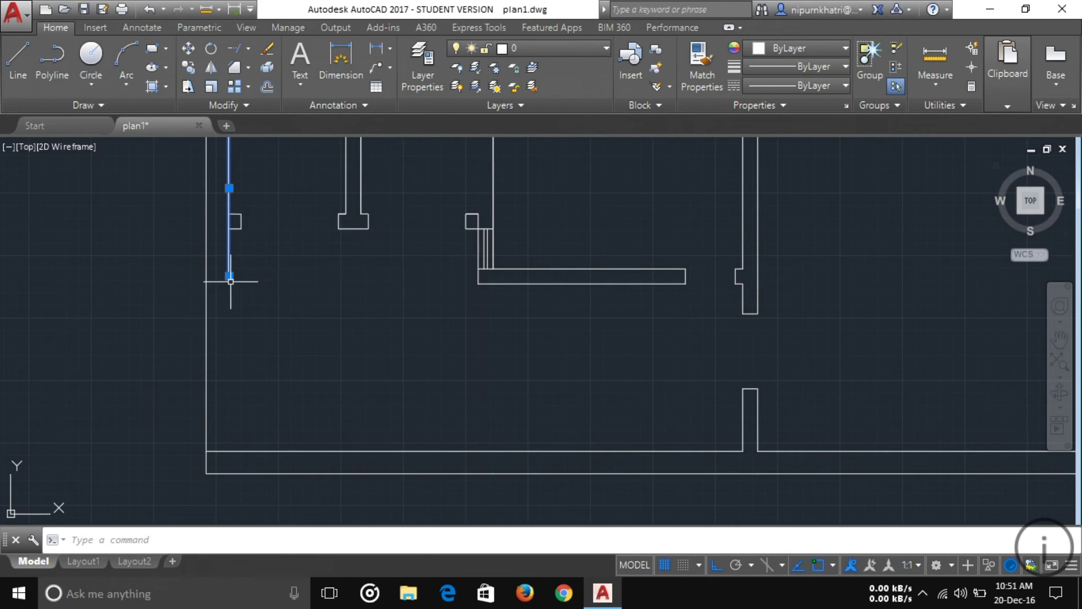
pyautogui.moveTo(229, 276)
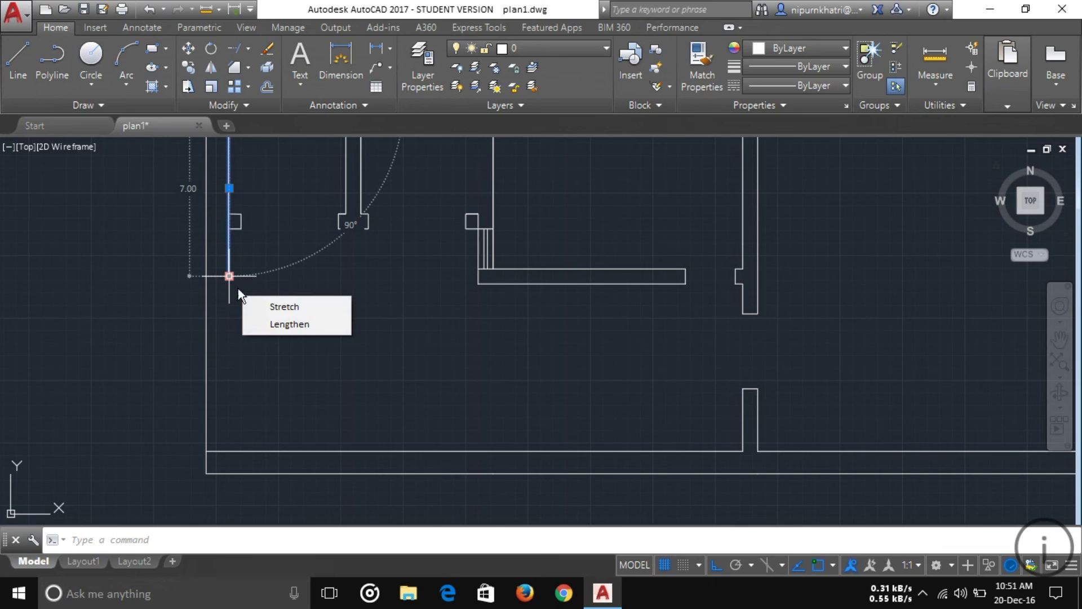
pyautogui.click(269, 324)
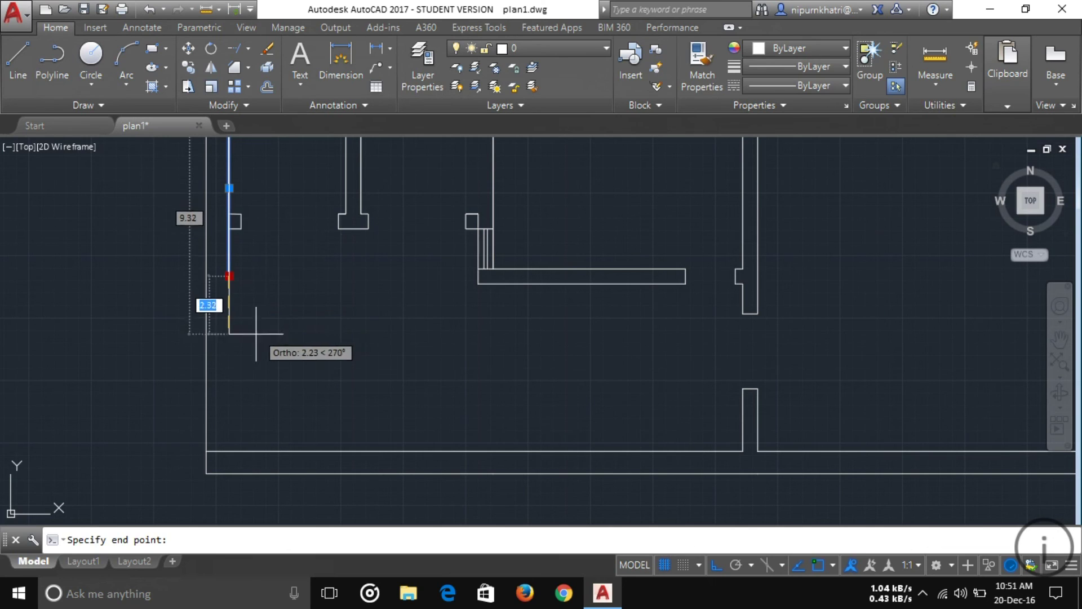
pyautogui.click(229, 450)
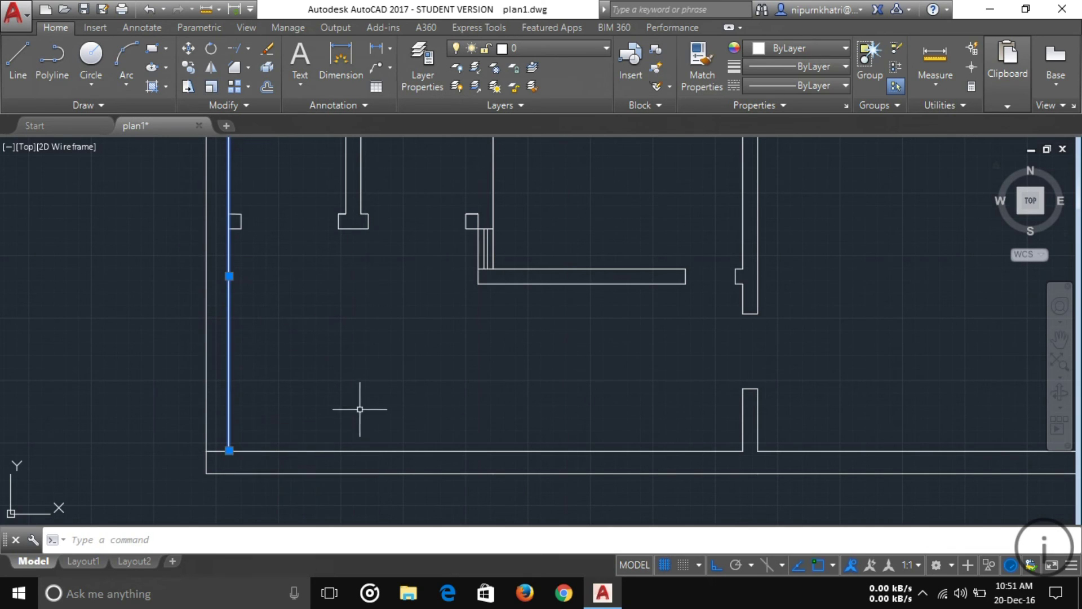
pyautogui.click(377, 378)
pyautogui.scroll(-2, 376, 378)
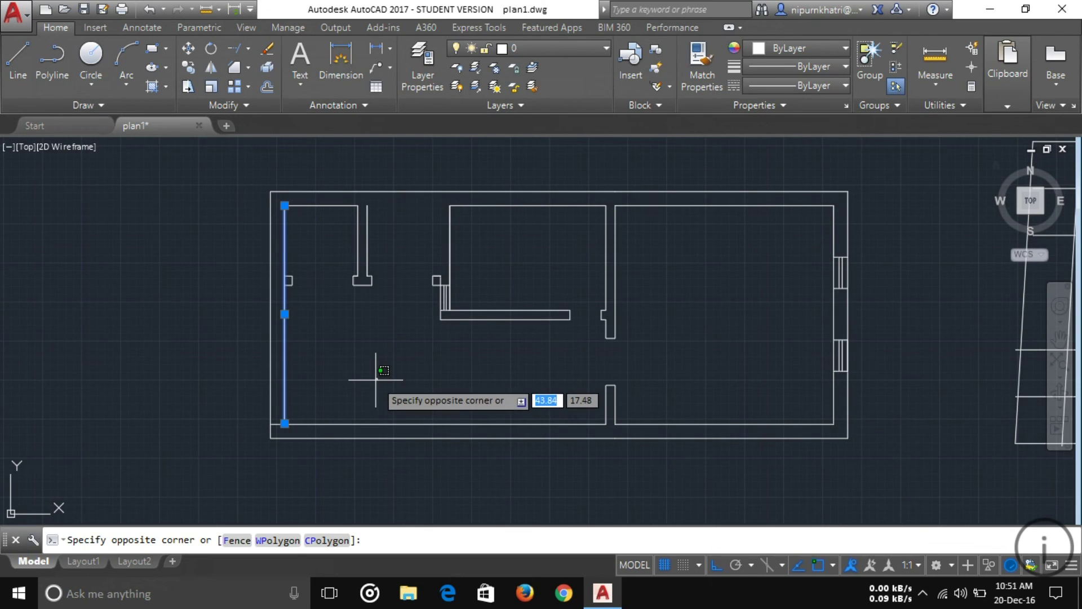
pyautogui.press('Escape')
pyautogui.moveTo(414, 397); pyautogui.dragTo(266, 420, button='middle')
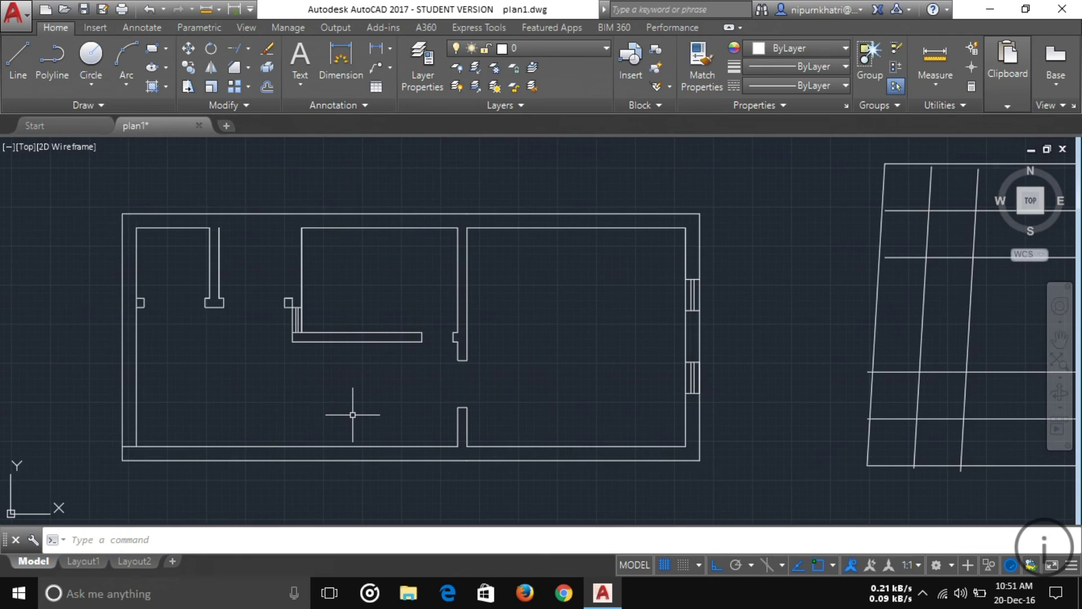